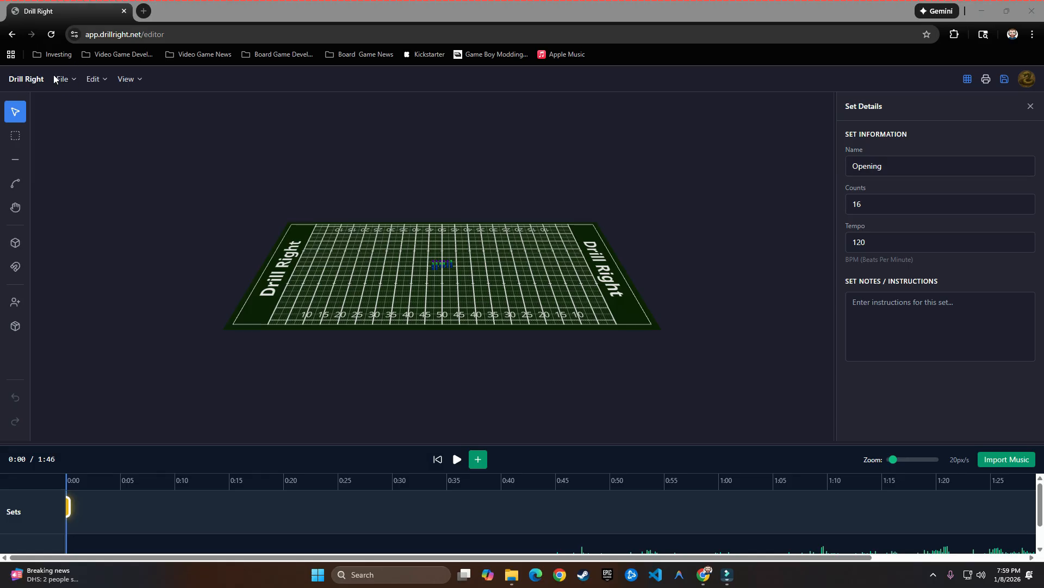
- Look over the file commands and the 3D field, and toggle the field grid off and back on
left_click(73, 80)
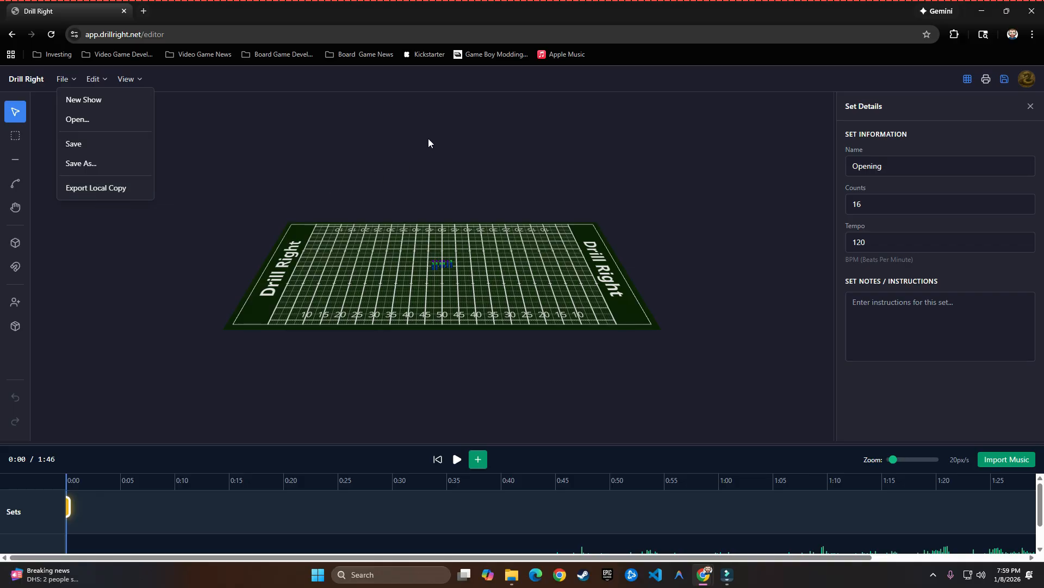
left_click(445, 85)
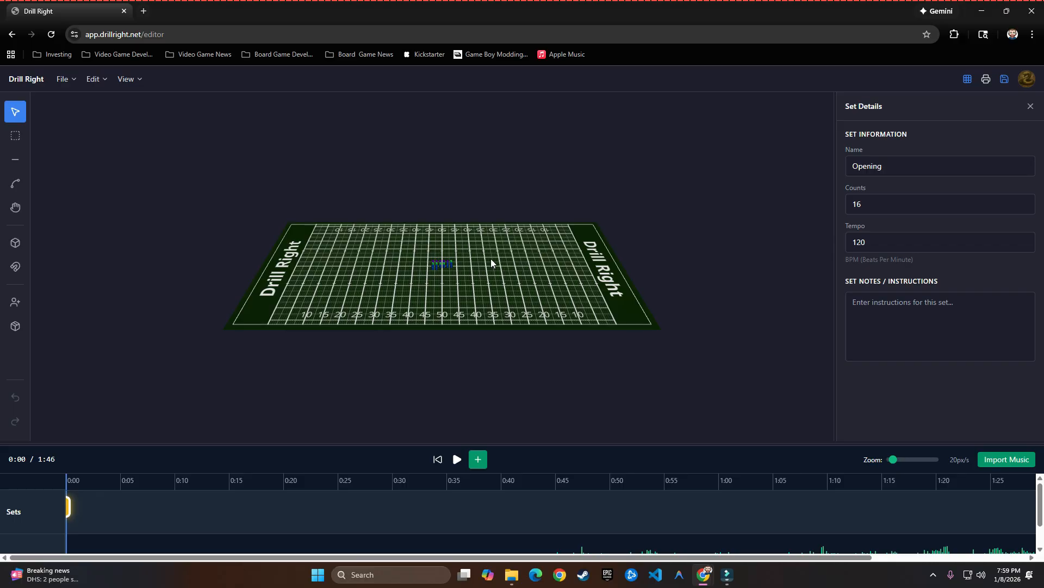
left_click_drag(492, 261, 493, 272)
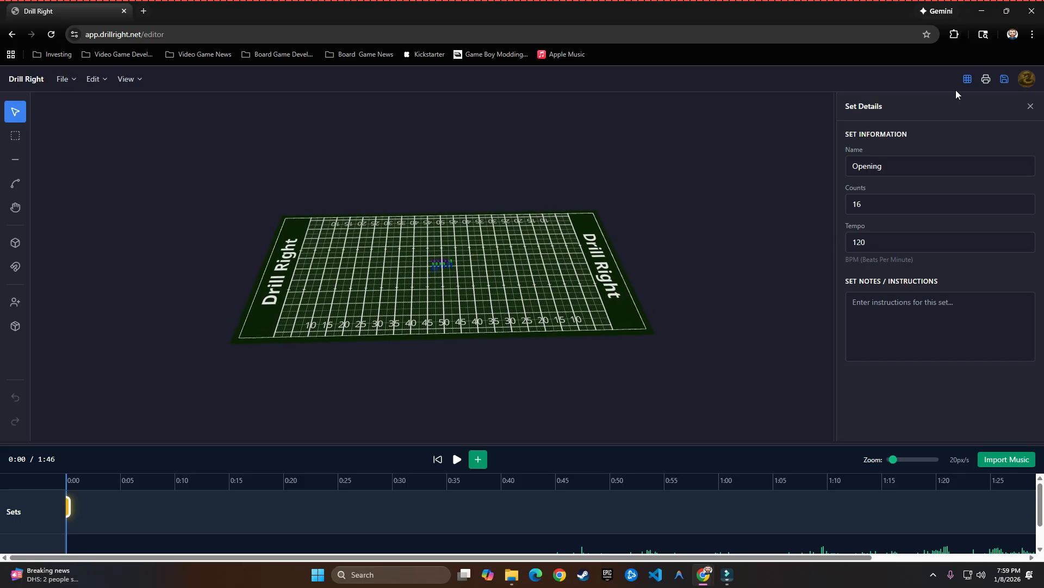
left_click(967, 81)
left_click(968, 81)
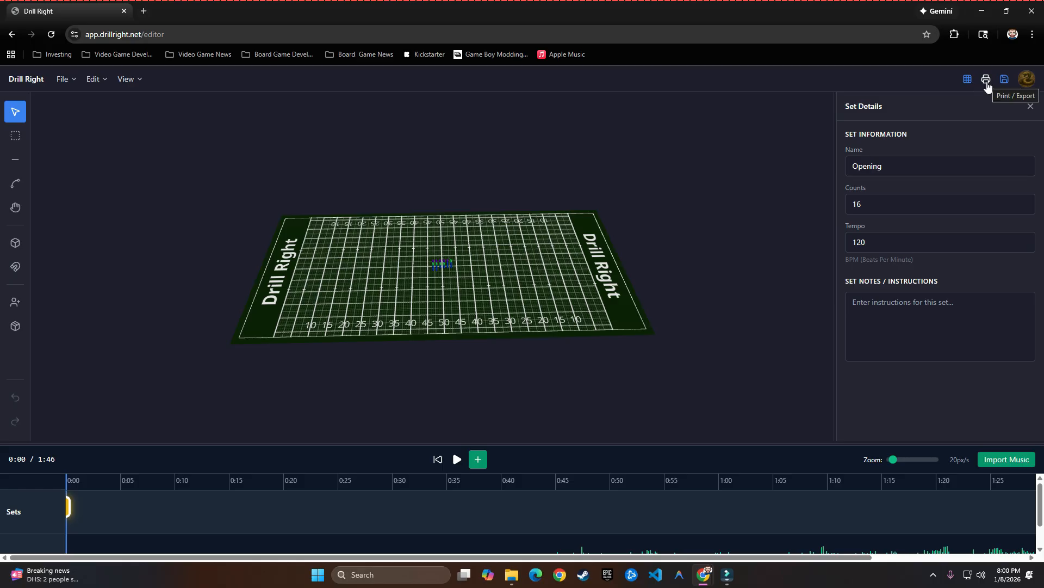
- Review the Export / Print options, close them without generating a PDF, and save the show
left_click(986, 81)
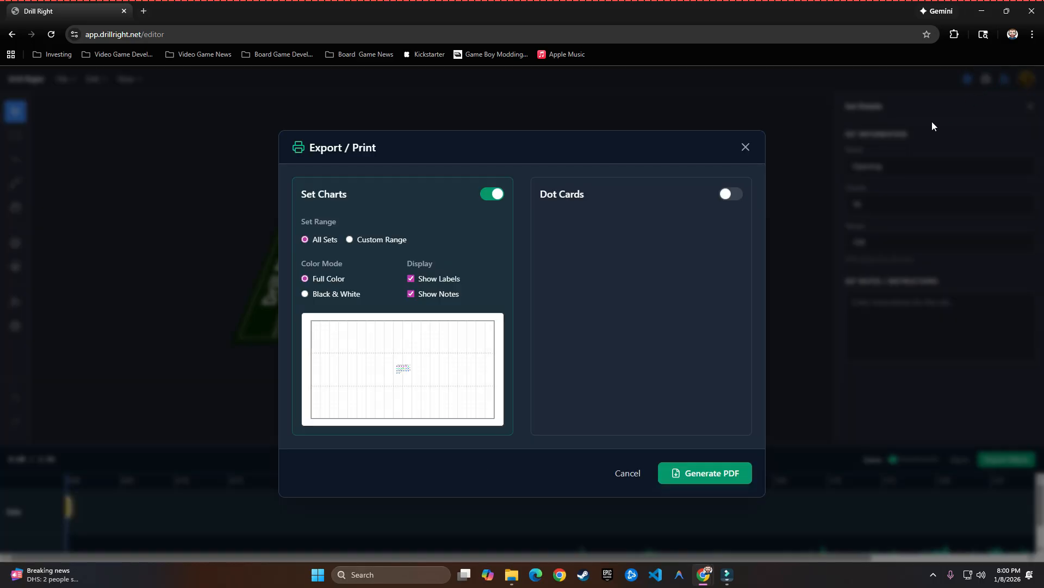
left_click(746, 149)
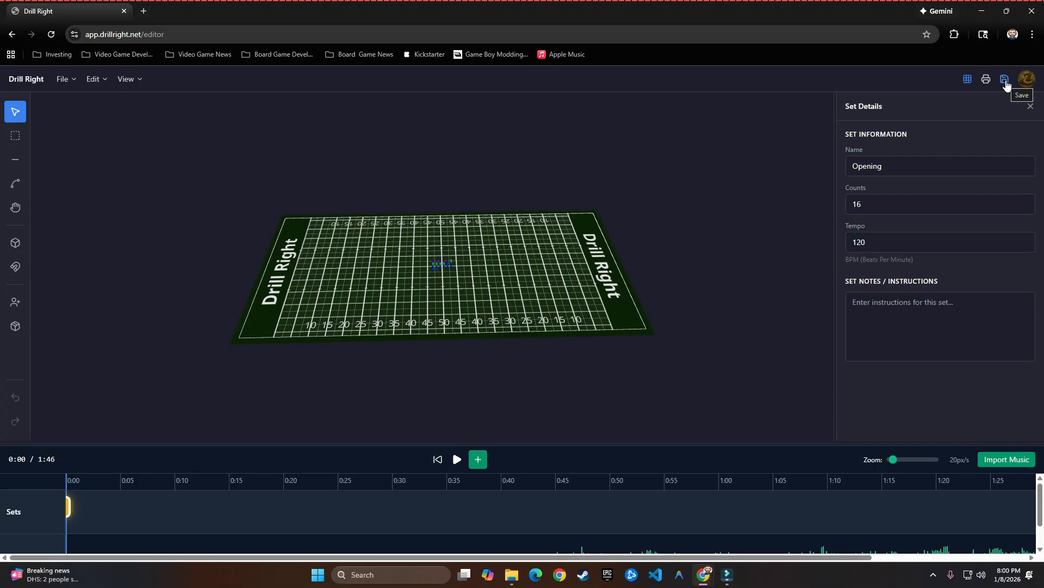
left_click(1006, 86)
- Enlarge the timeline area to show the whole Audio track
left_click_drag(315, 448, 317, 407)
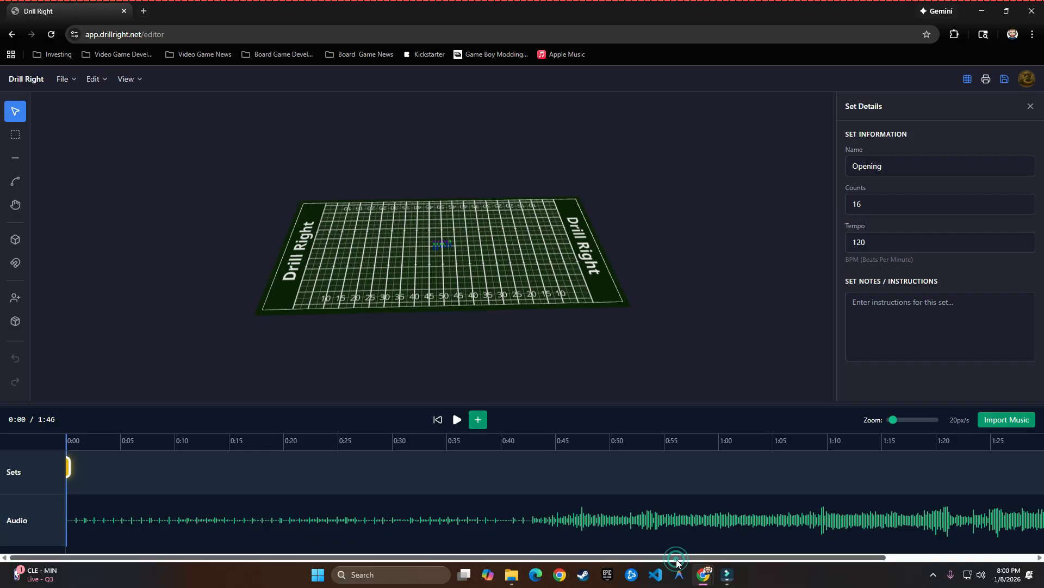
mouse_move(676, 558)
left_mouse_down()
mouse_move(839, 560)
mouse_move(598, 551)
left_mouse_up()
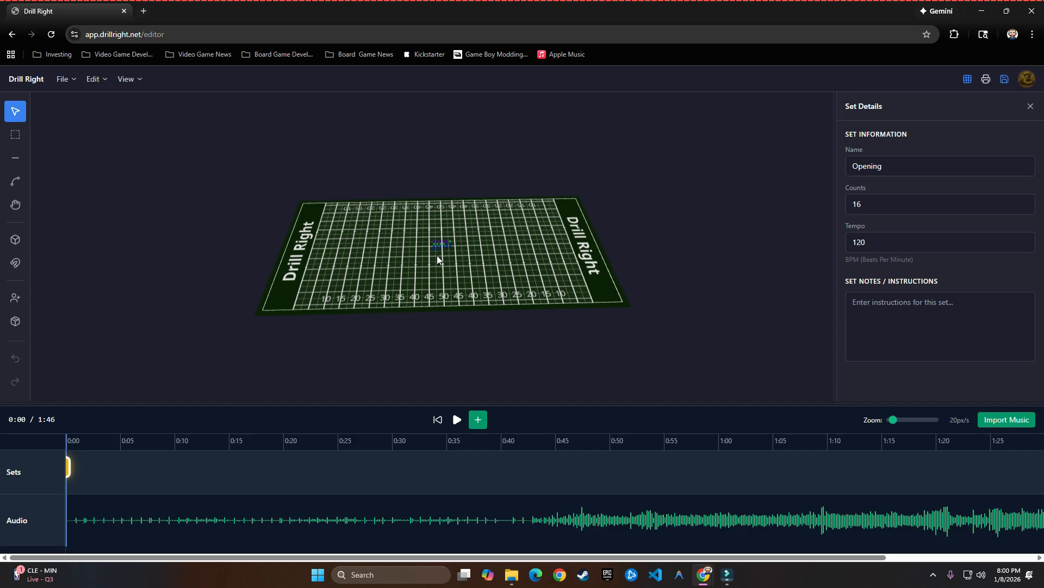
- Move the two frontmost blue performers forward out of the block, to about 3.7 and 0.7 steps from the 50 on Side 1
scroll(437, 259, "up", 2)
scroll(439, 258, "up", 5)
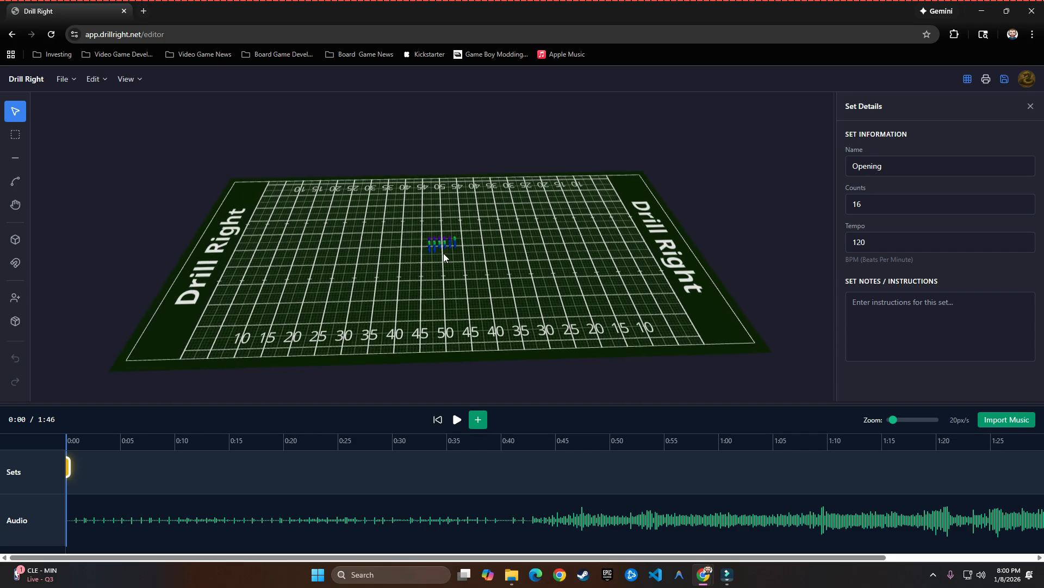
scroll(444, 257, "up", 5)
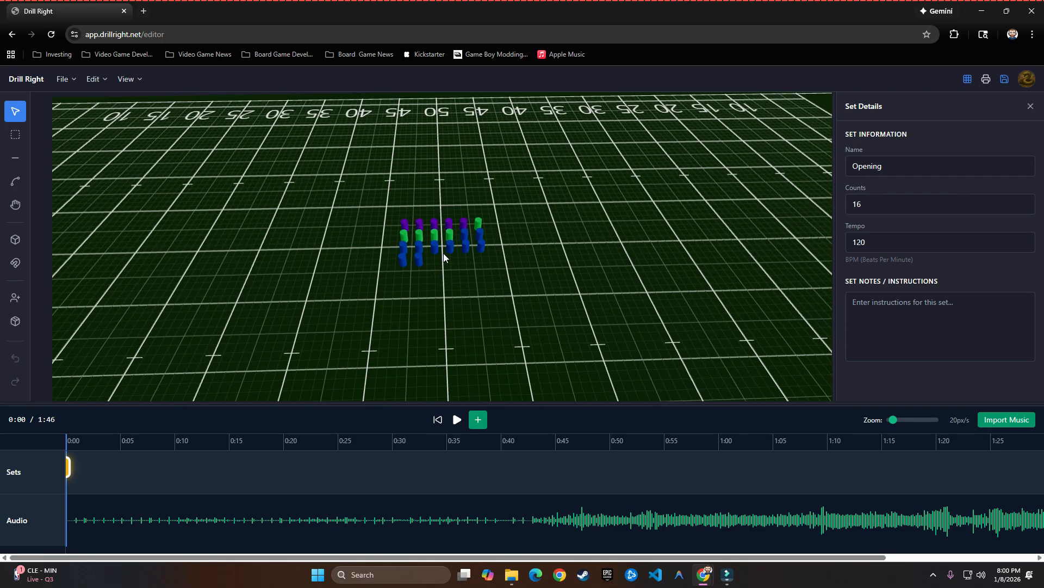
left_click_drag(437, 281, 454, 252)
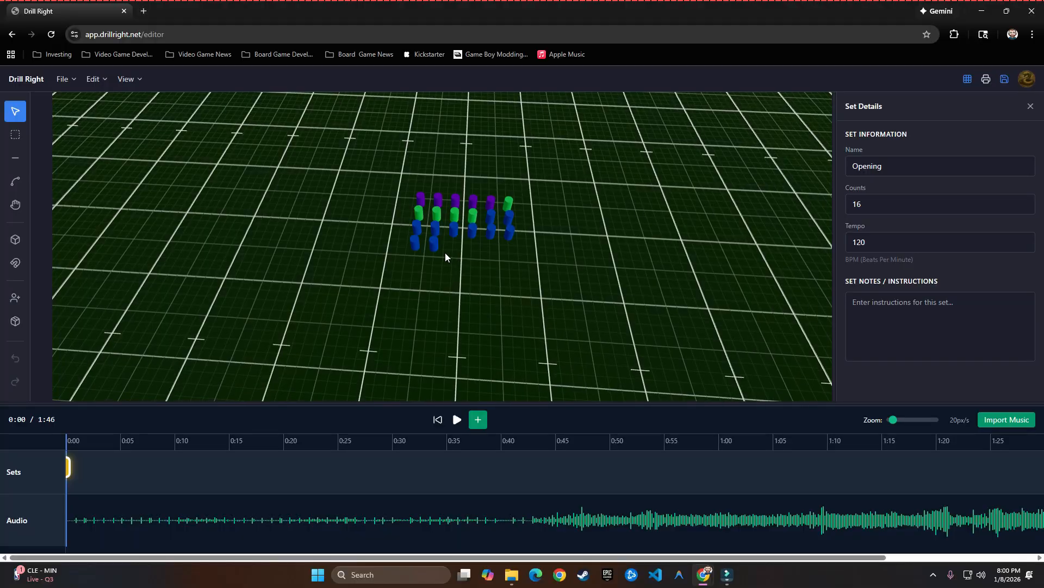
left_click_drag(435, 245, 461, 290)
left_click_drag(418, 243, 432, 281)
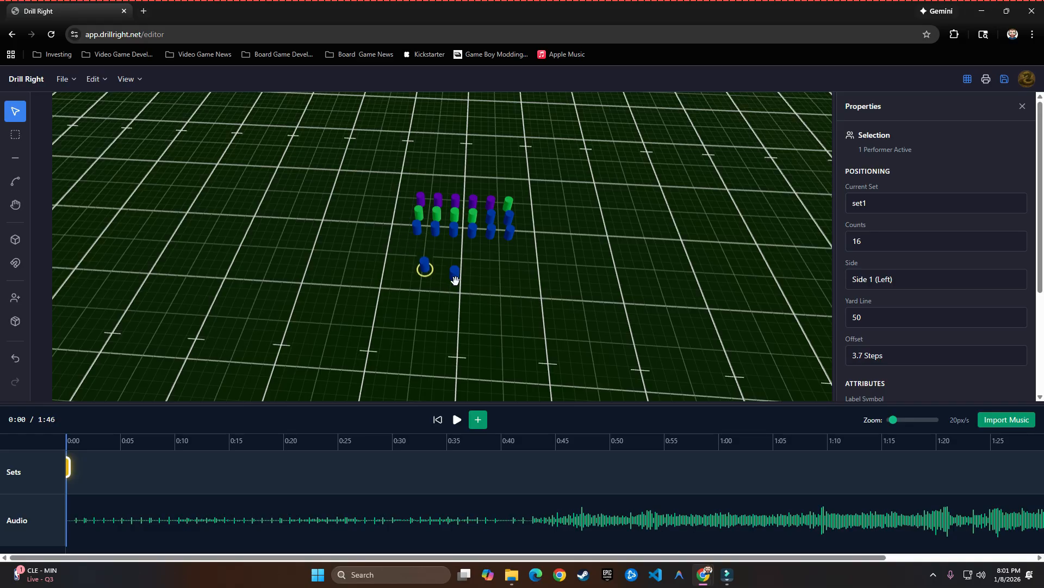
- Examine the positioning and attributes of the detached blue performer nearest the 50, including the available instruments
left_click(454, 274)
mouse_move(825, 405)
left_mouse_down()
mouse_move(821, 492)
mouse_move(819, 421)
left_mouse_up()
scroll(945, 308, "down", 4)
scroll(935, 326, "up", 4)
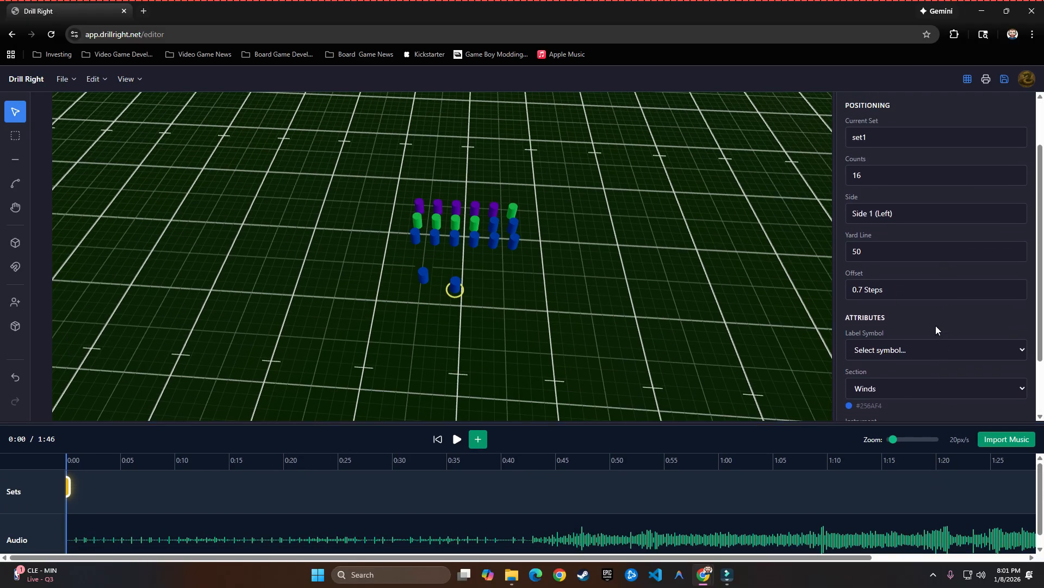
scroll(892, 218, "down", 1)
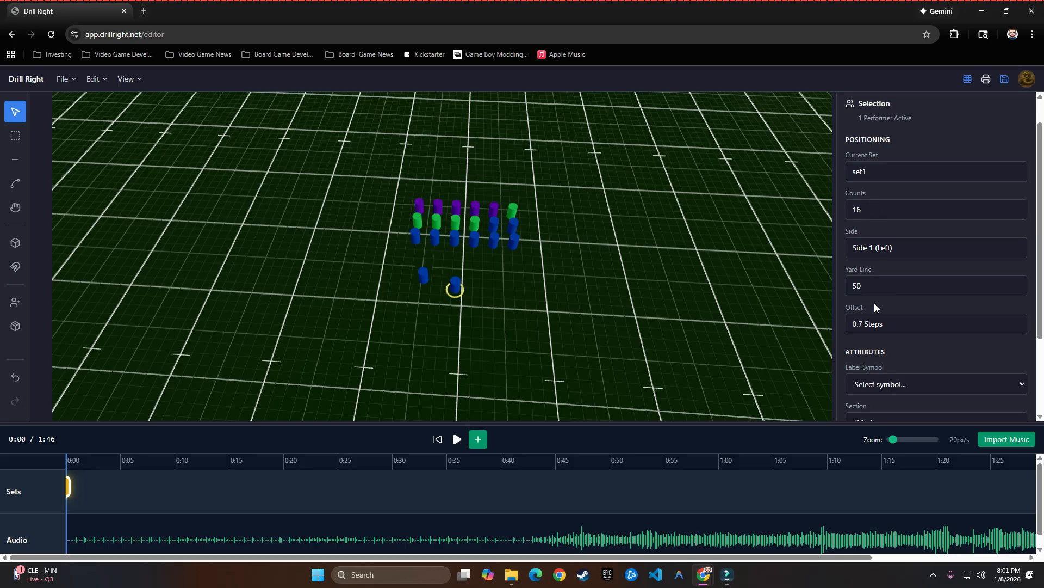
scroll(875, 307, "down", 2)
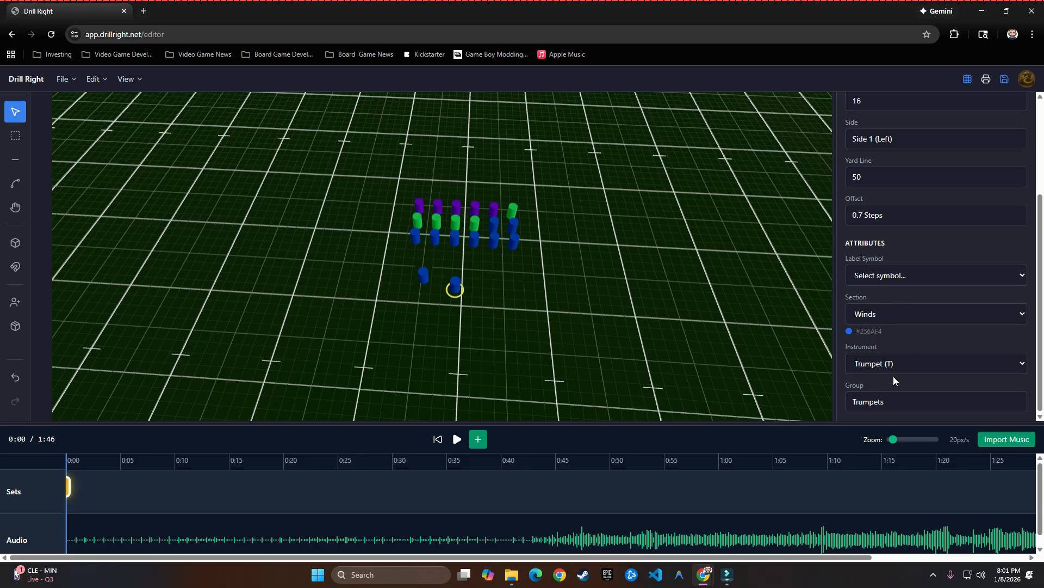
left_click(1023, 365)
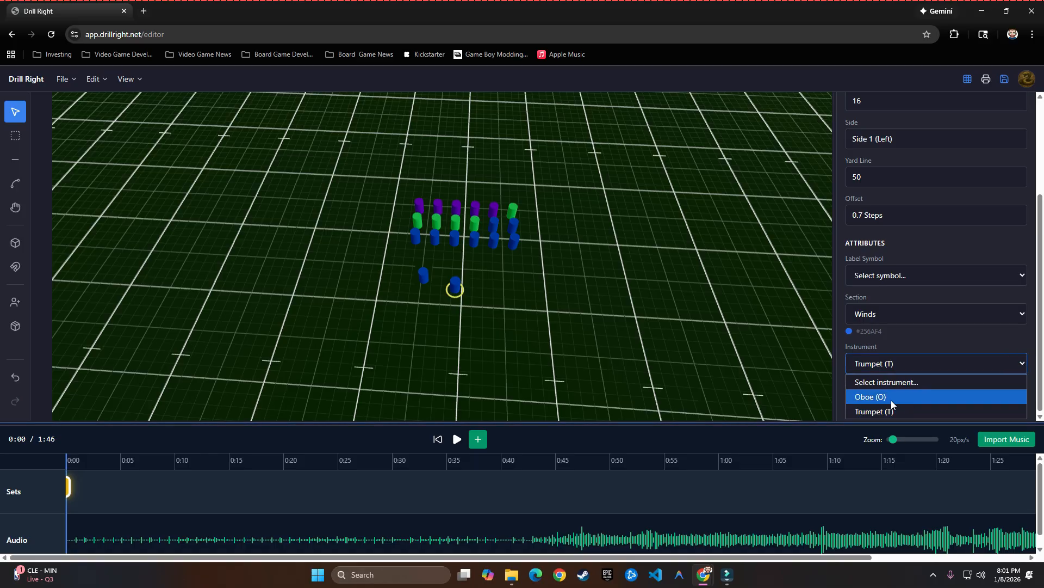
left_click(1025, 367)
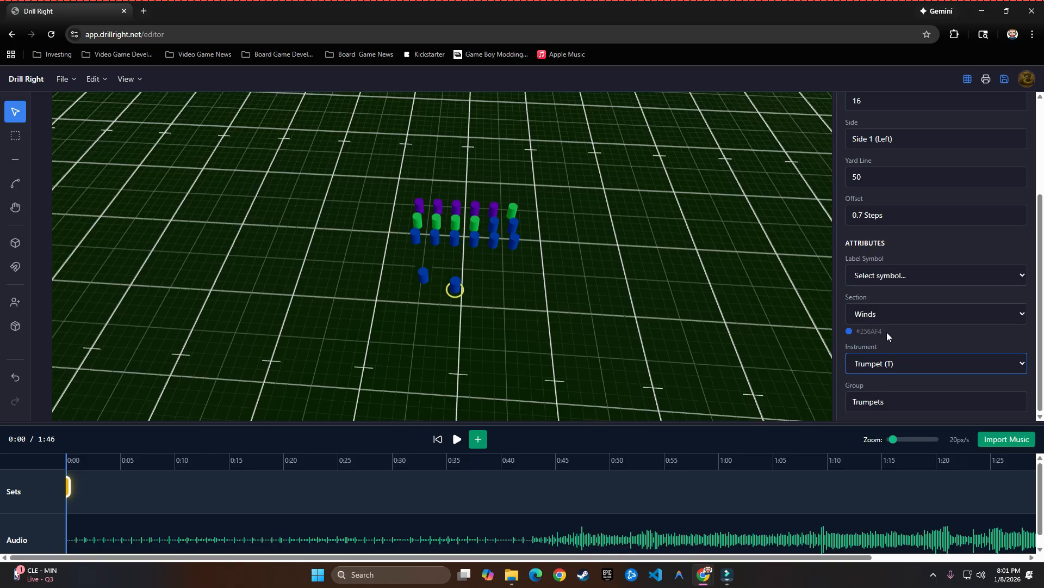
scroll(889, 336, "up", 3)
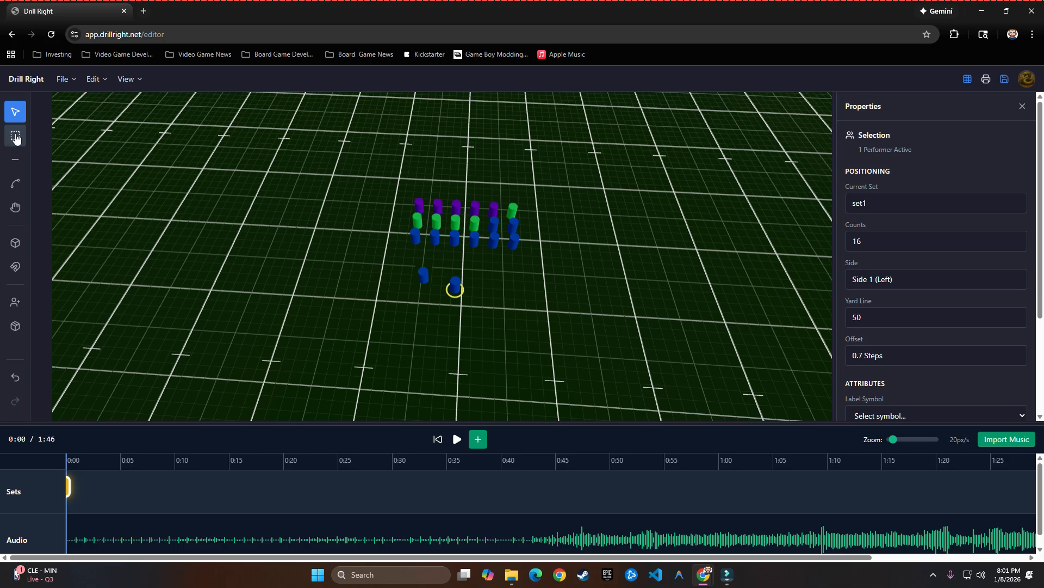
- Box-select the nine performers on the Side 2 half of the block and shift them outward to an offset of about 3.7 steps
left_click(15, 136)
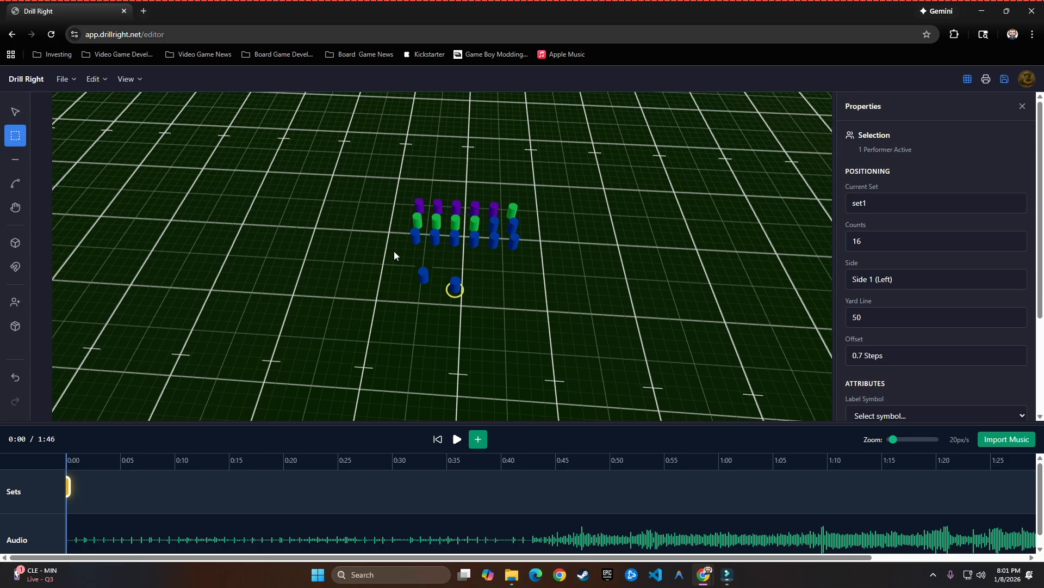
left_click_drag(349, 232, 560, 303)
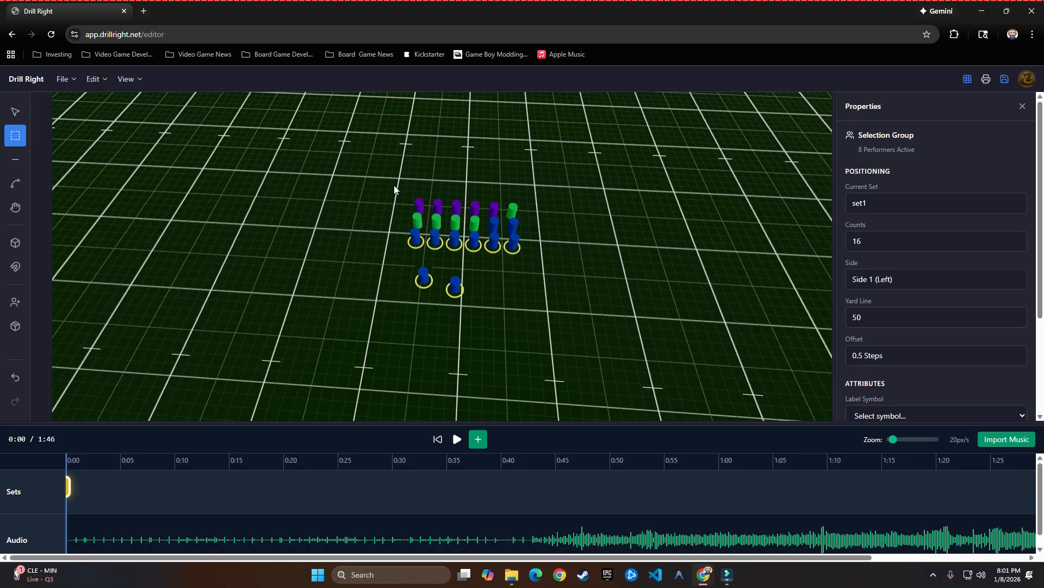
left_click_drag(394, 189, 461, 308)
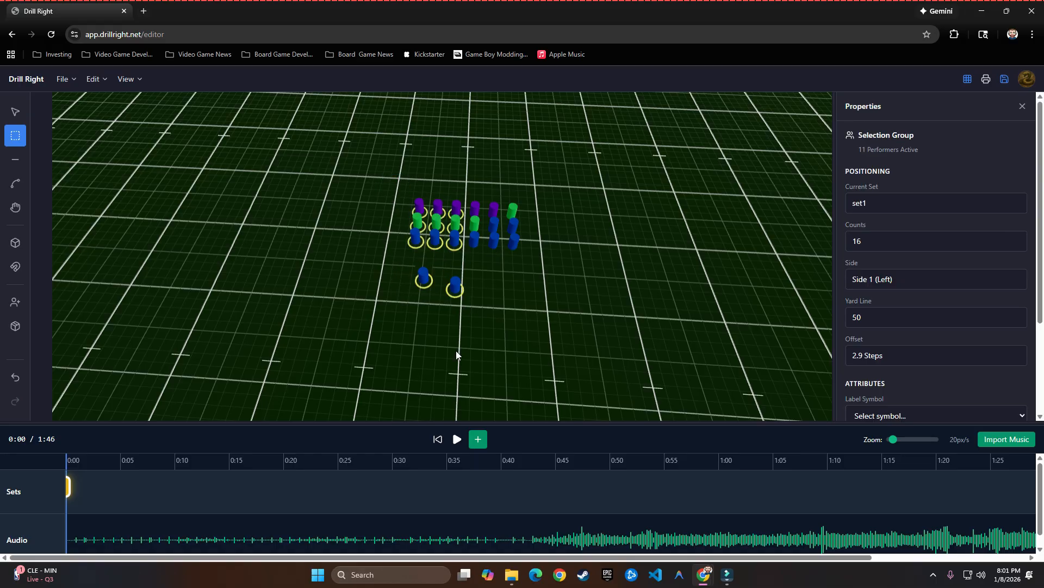
left_click_drag(542, 190, 473, 279)
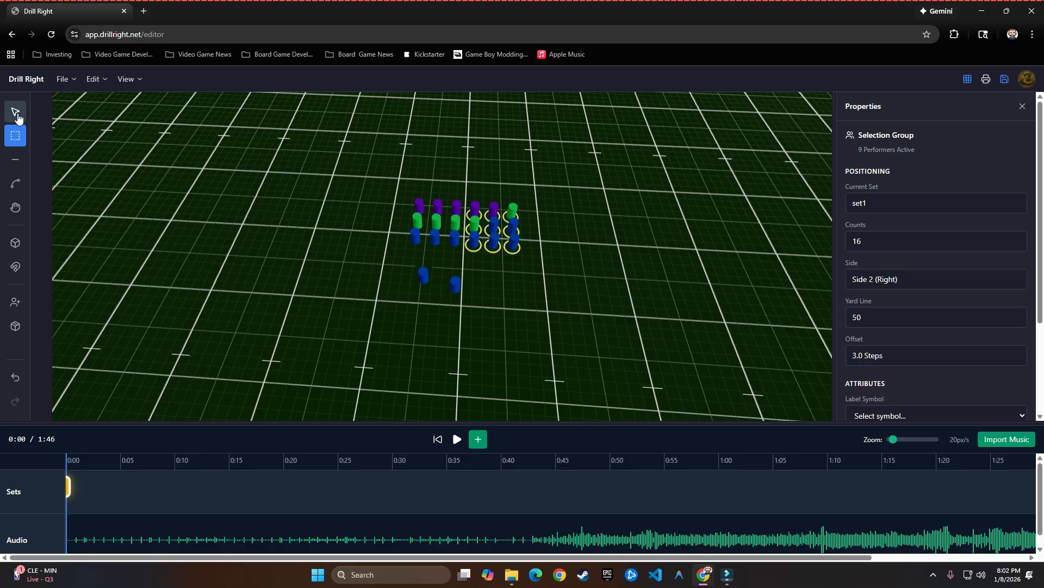
left_click(16, 113)
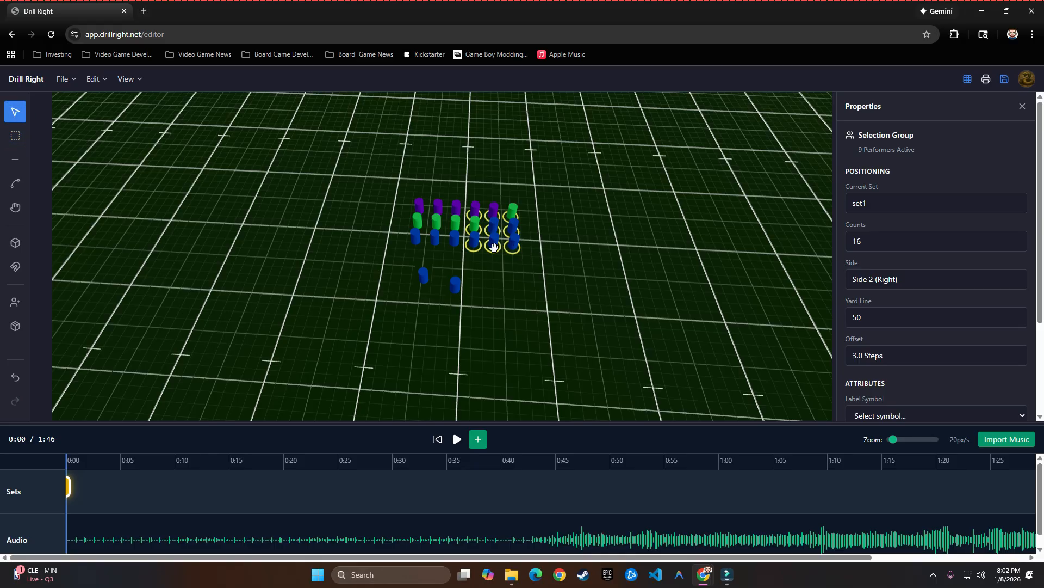
mouse_move(493, 246)
left_mouse_down()
mouse_move(504, 268)
mouse_move(499, 257)
left_mouse_up()
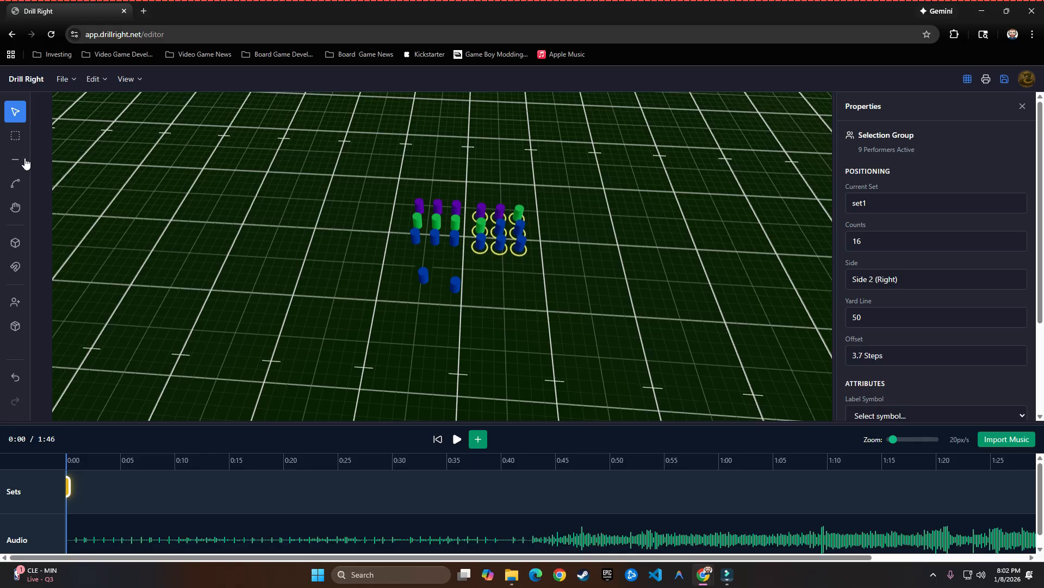
left_click(18, 162)
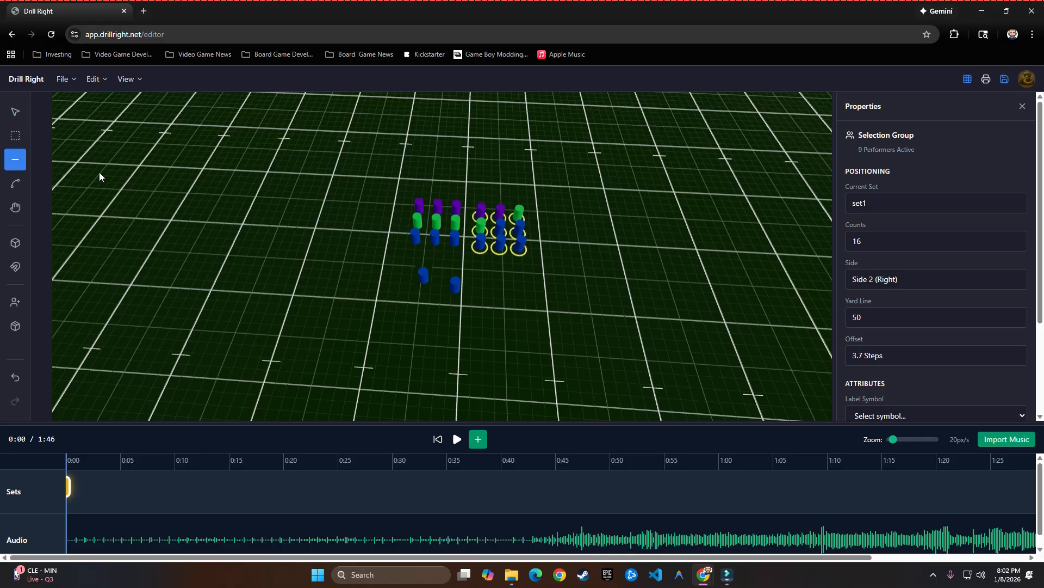
right_click(291, 294)
left_click(15, 205)
left_click(16, 205)
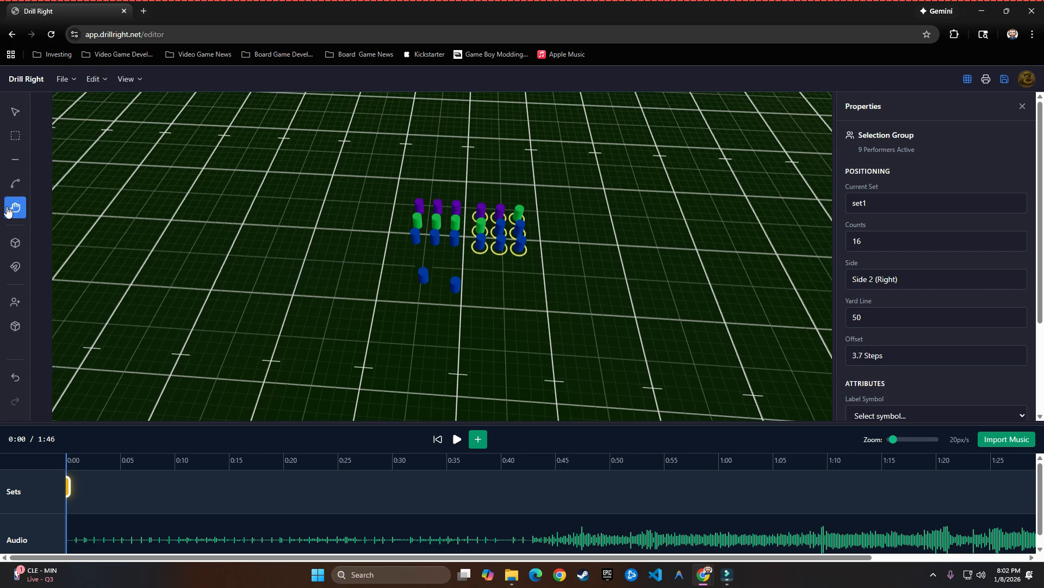
left_click(15, 111)
left_click(311, 252)
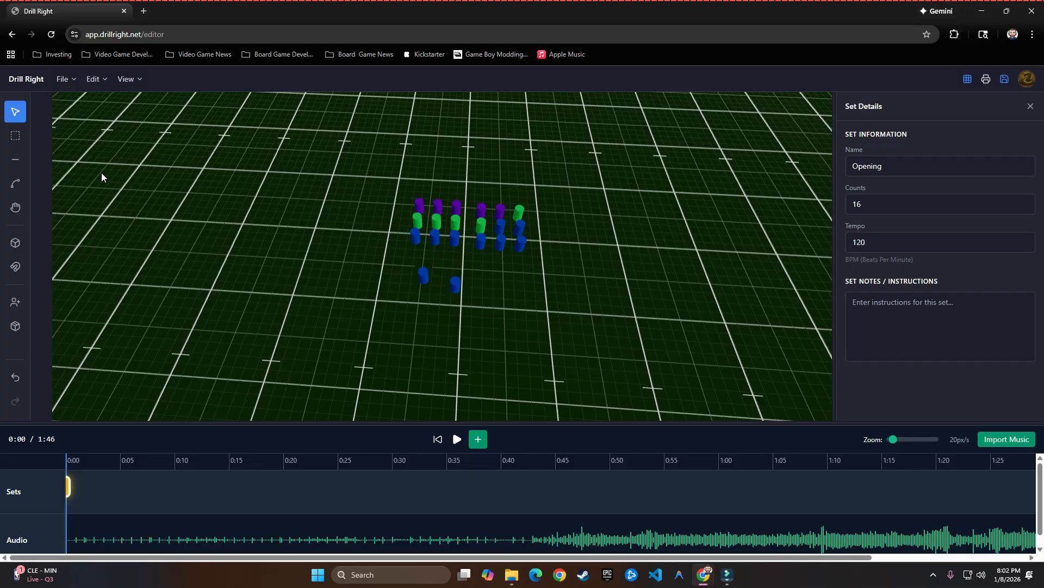
- Select the six blue performers in the block's front row and arrange them in a straight line in front of the block, between the two 45-yard lines
left_click(15, 159)
left_click(415, 237)
left_click(434, 239, "shift")
left_click(454, 243, "shift")
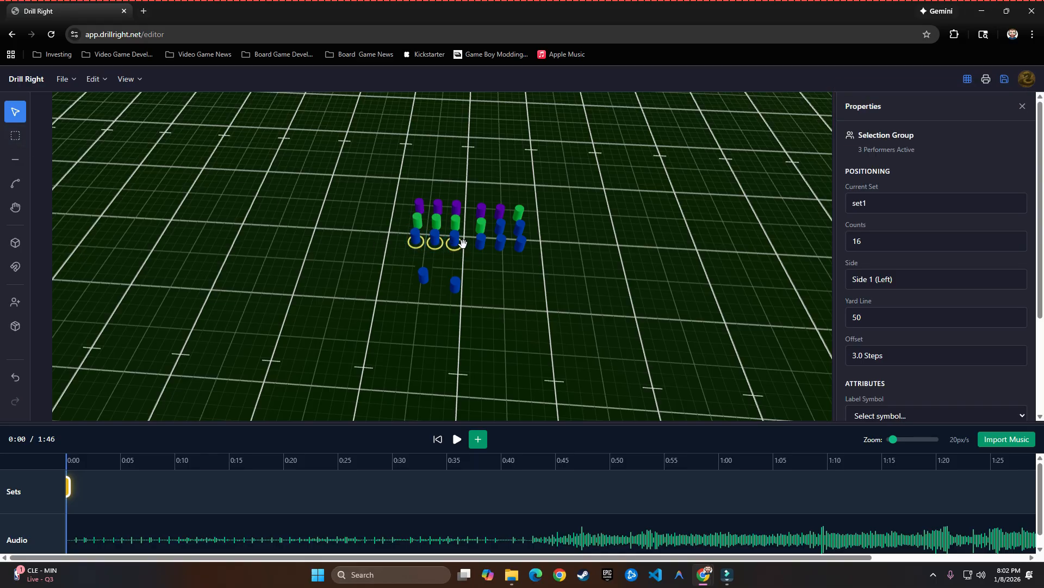
left_click(480, 246, "shift")
left_click(499, 248, "shift")
left_click(520, 244, "shift")
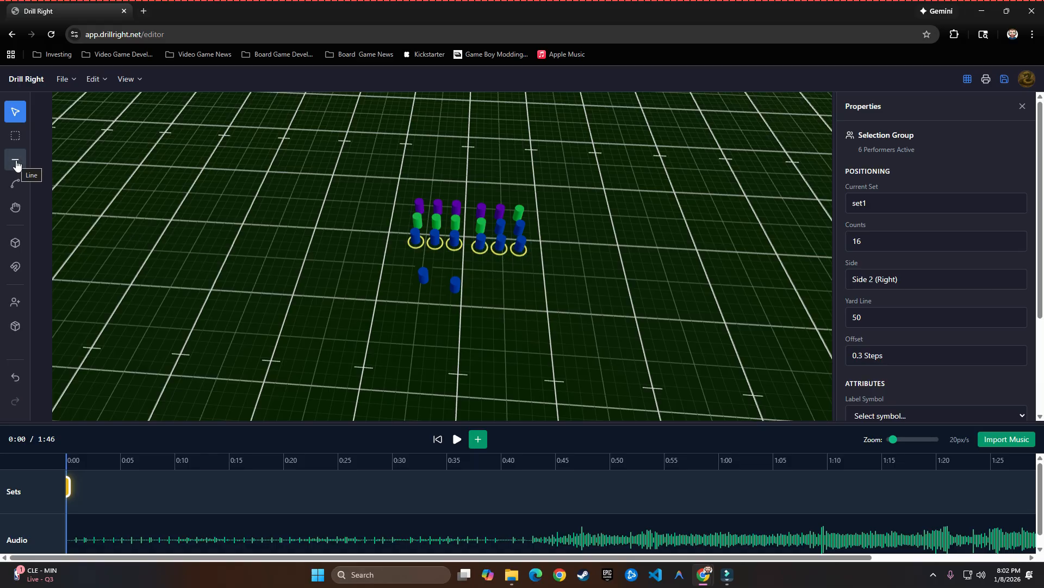
left_click(15, 161)
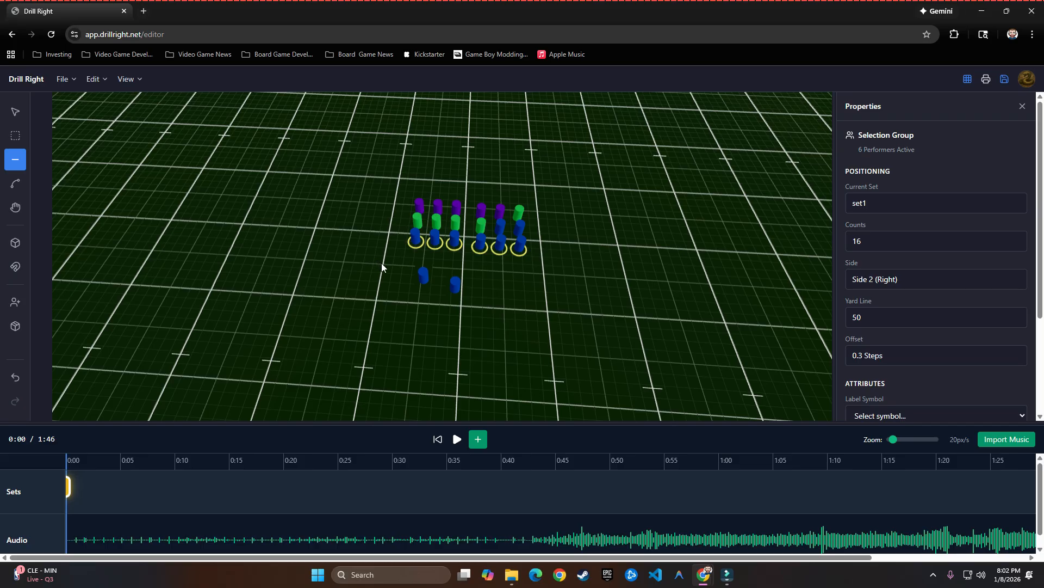
left_click_drag(383, 266, 544, 274)
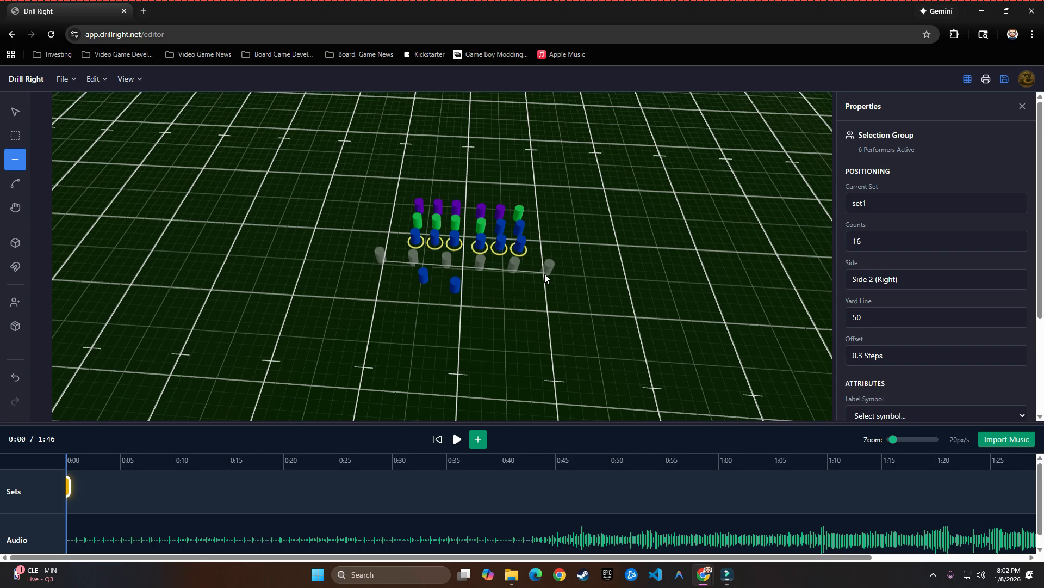
left_click_drag(544, 273, 544, 273)
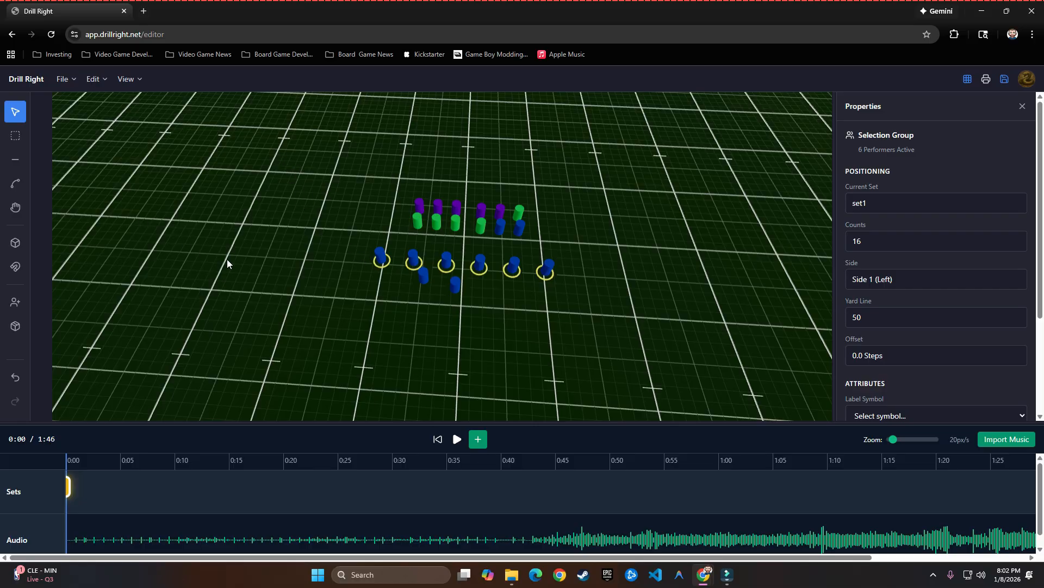
- Rearrange the six selected performers into an arc on Side 1, clear of the block and bowed toward the back sideline
left_click(17, 188)
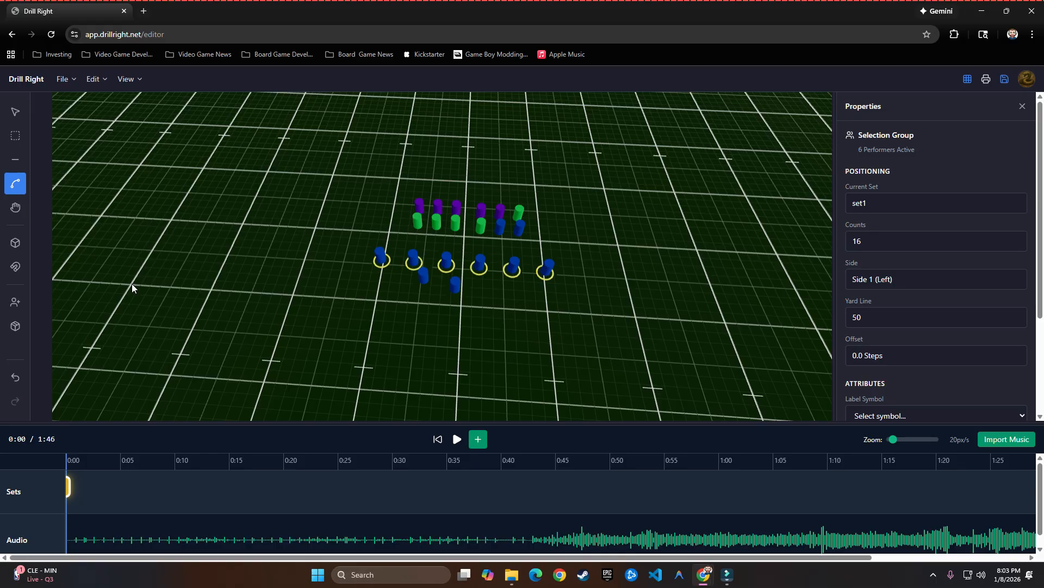
left_click_drag(121, 280, 293, 297)
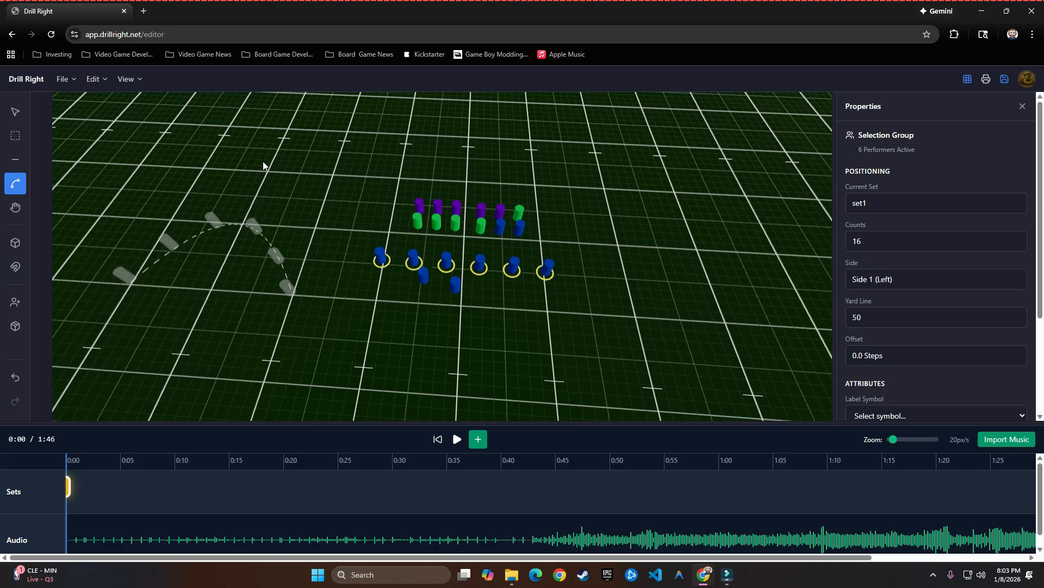
left_click(259, 179)
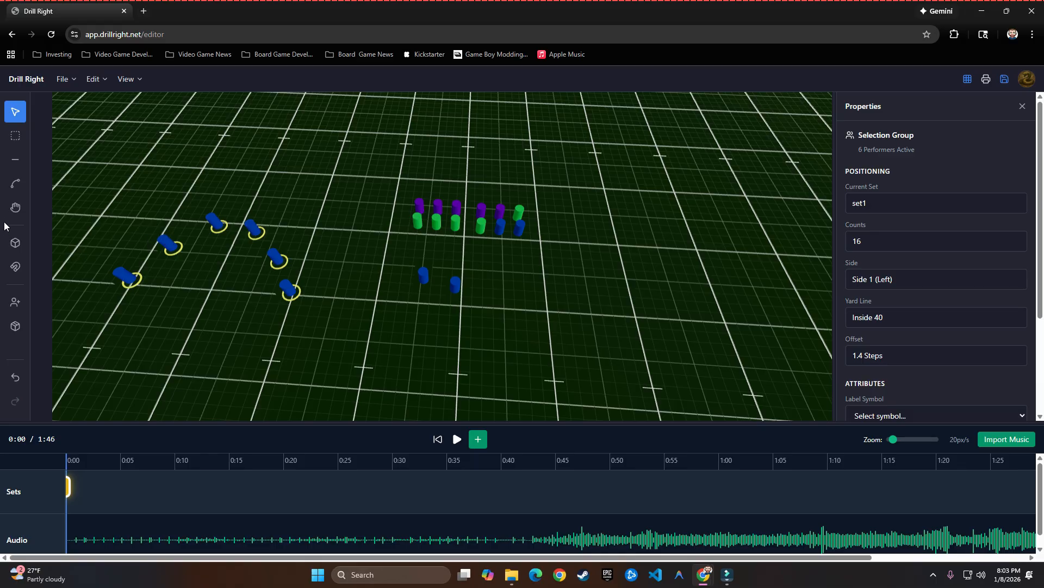
- Examine the arc and the block in the 3D field view from different angles and distances
left_click(15, 208)
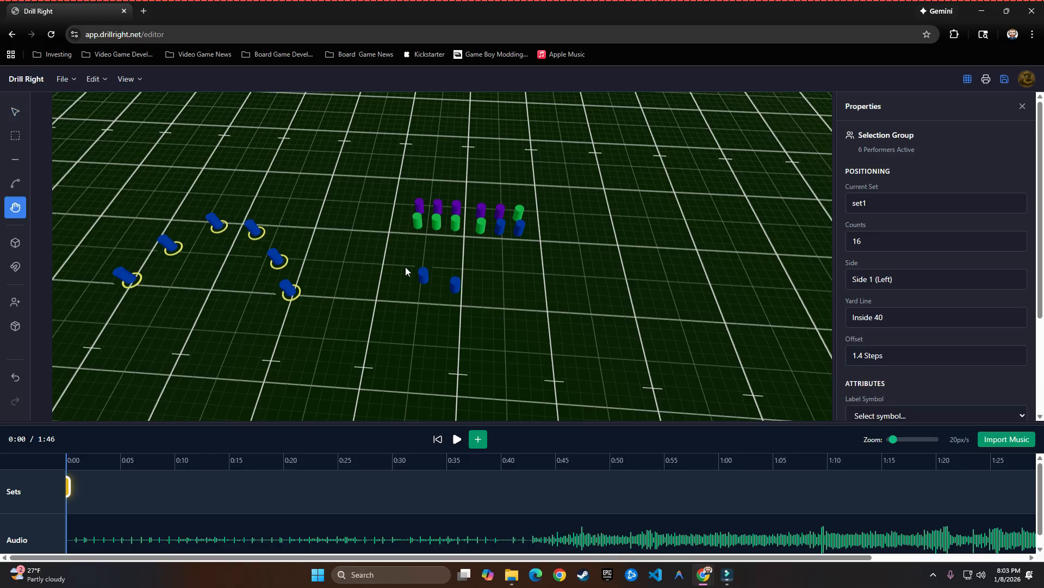
left_click_drag(385, 258, 329, 269)
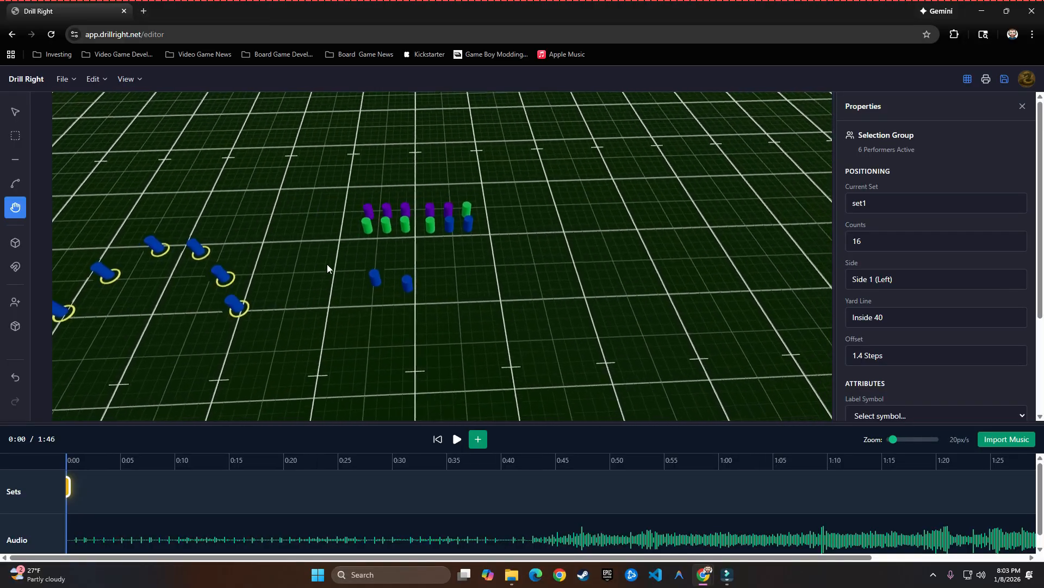
right_click(328, 262)
left_click(317, 261)
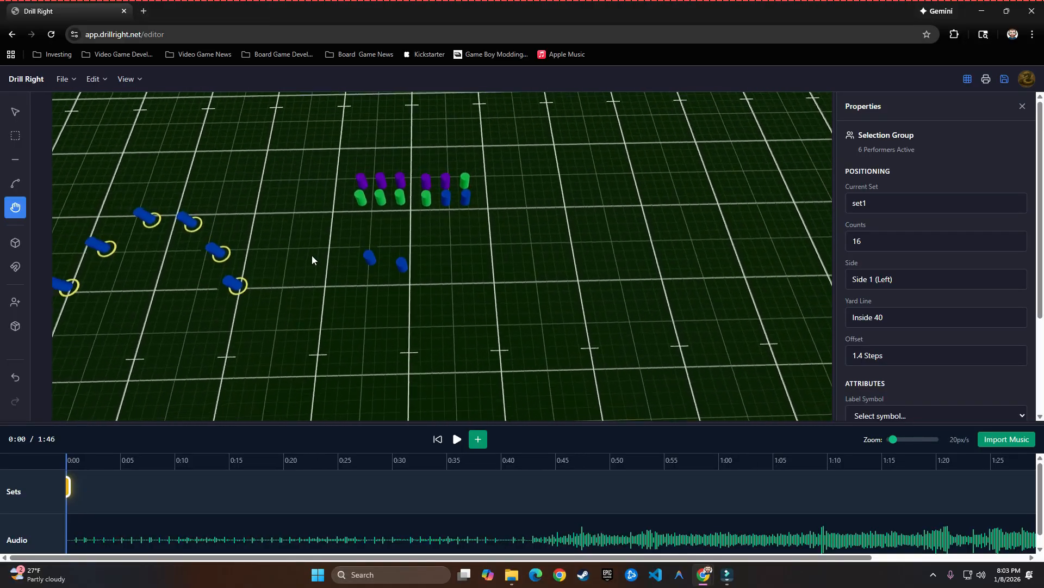
left_click_drag(318, 249, 322, 246)
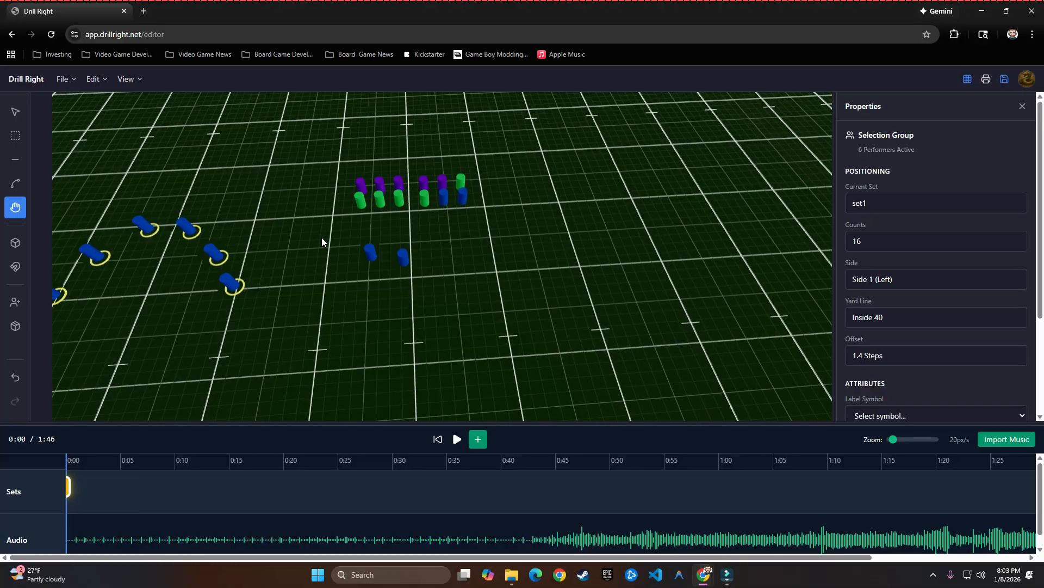
scroll(322, 250, "down", 2)
scroll(323, 250, "up", 2)
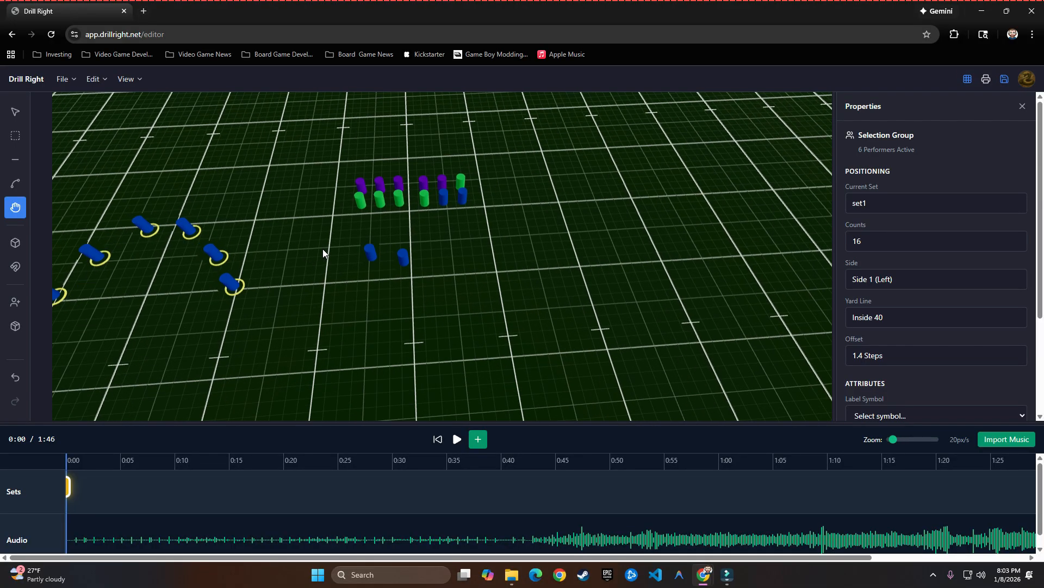
scroll(323, 250, "down", 1)
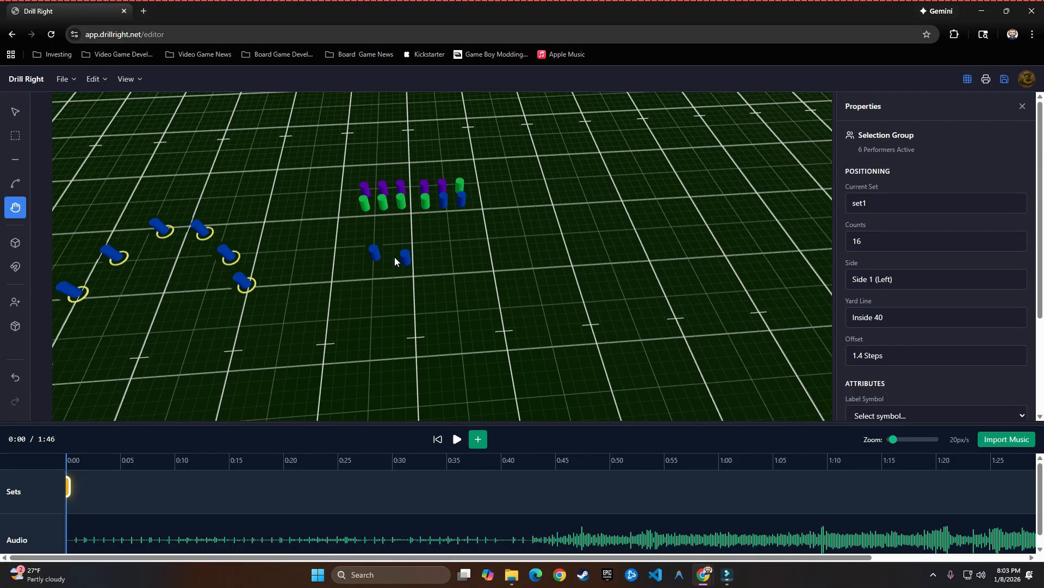
left_click_drag(371, 253, 372, 253)
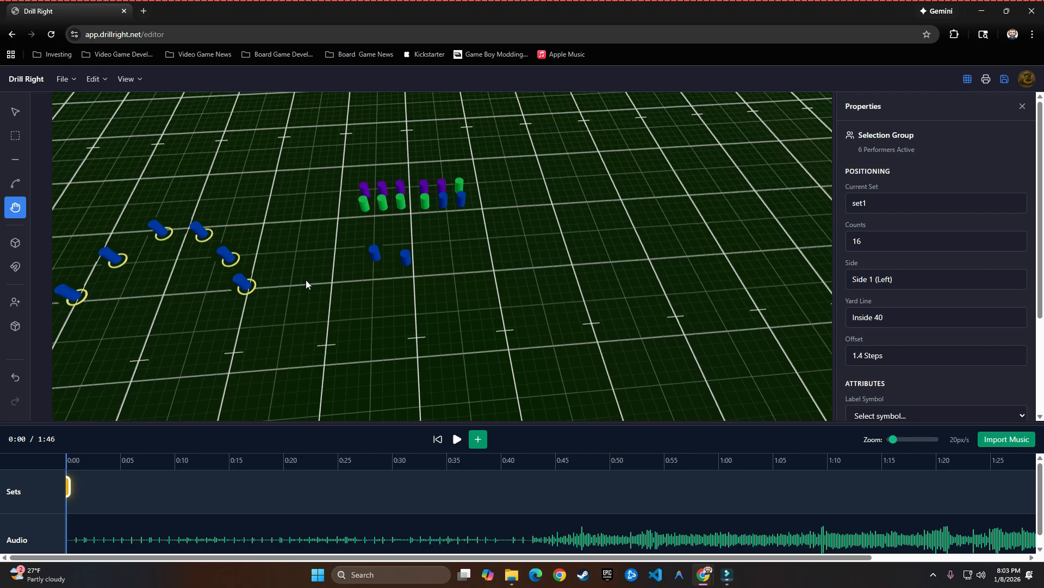
- Clear the performer selection and examine the placement options available at an empty spot between the arc and the block
left_click(16, 112)
left_click(289, 243)
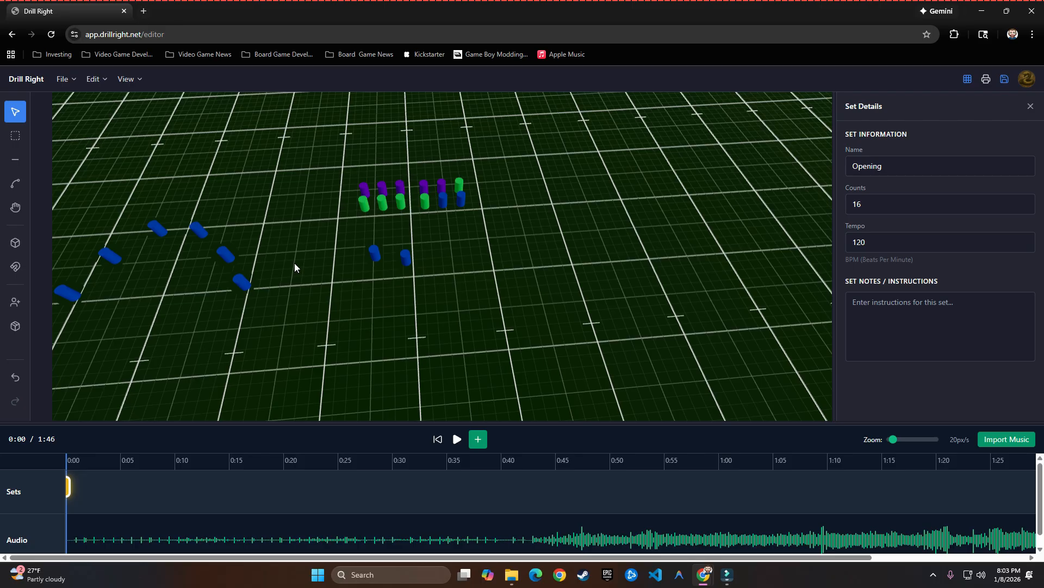
right_click(295, 266)
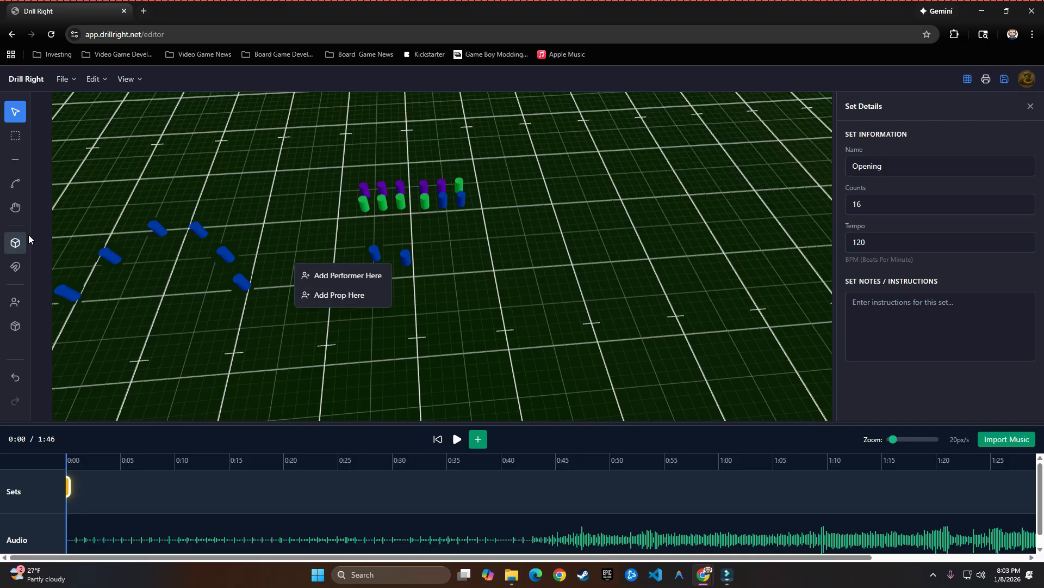
left_click(67, 210)
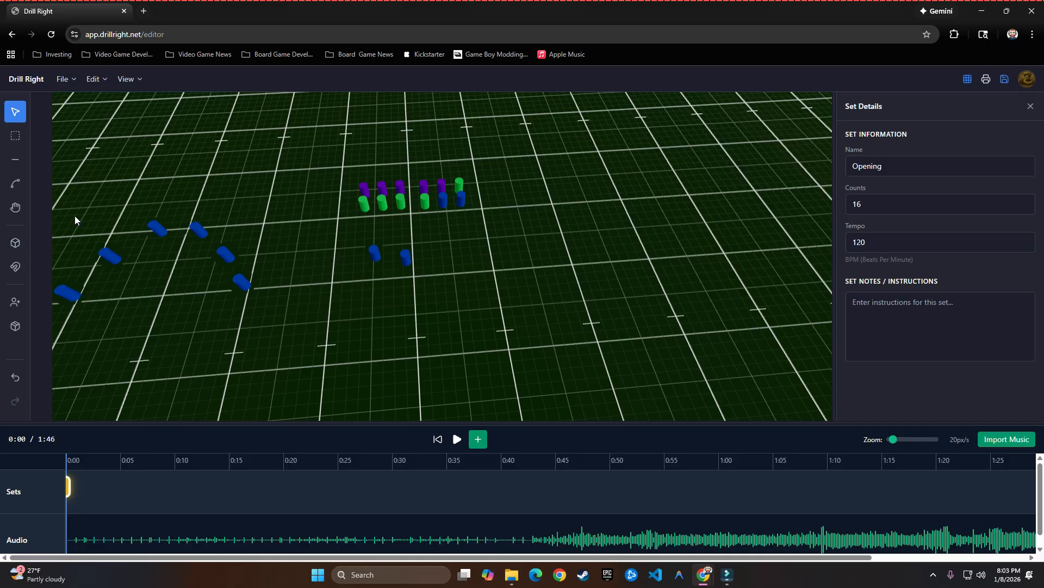
- Switch to the 2D top-down field view and examine the layout of the arc and block at different zoom levels
left_click(17, 245)
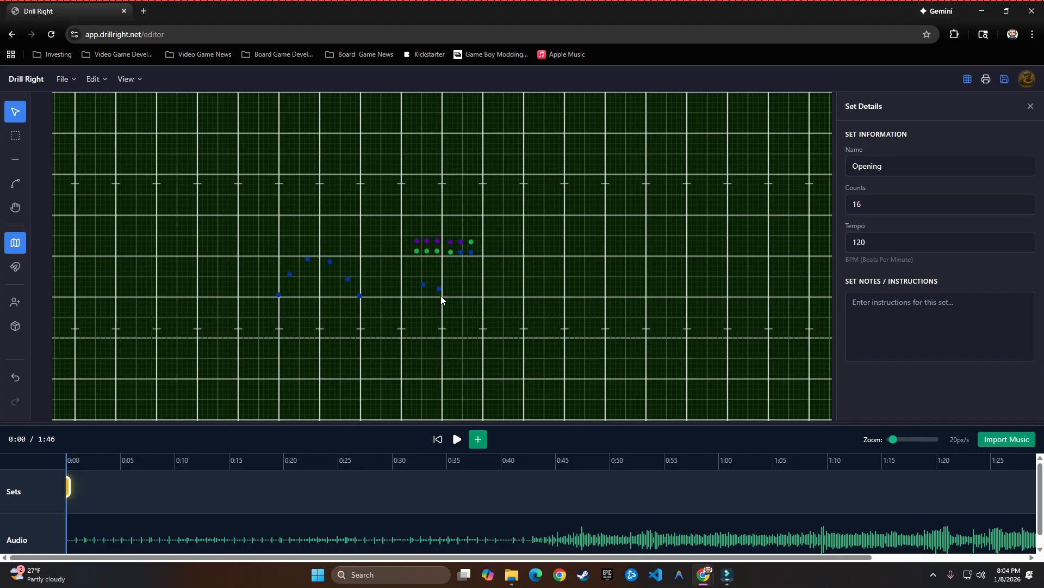
scroll(440, 295, "up", 5)
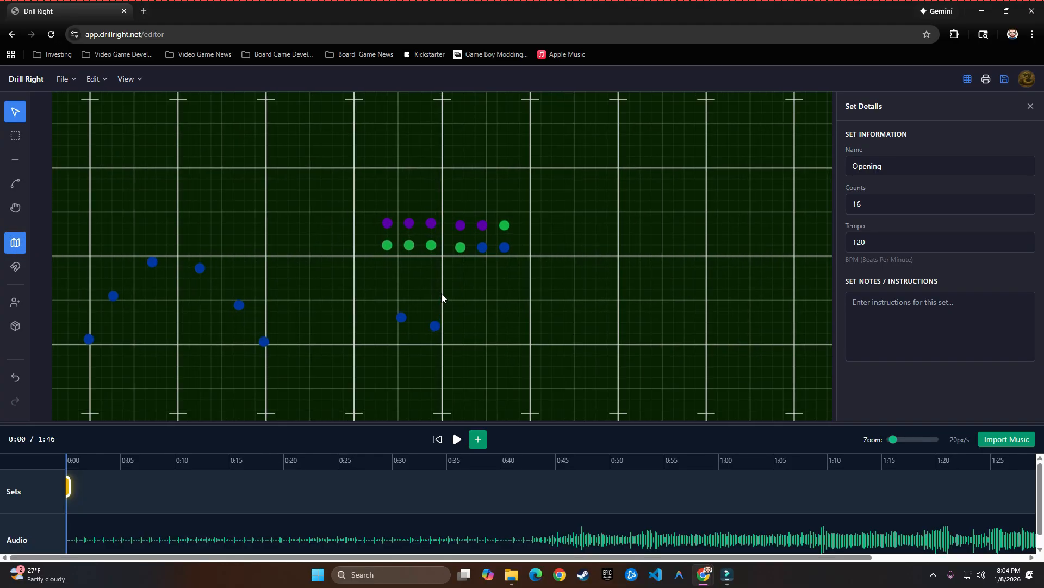
scroll(441, 294, "up", 1)
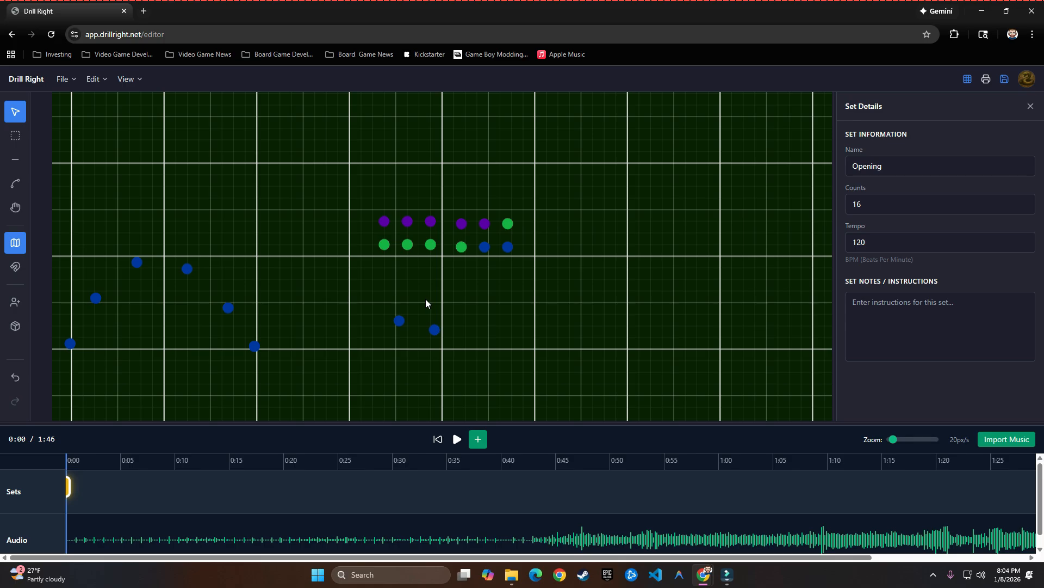
right_click(430, 292)
left_click(407, 299)
scroll(438, 280, "up", 5)
scroll(443, 285, "down", 9)
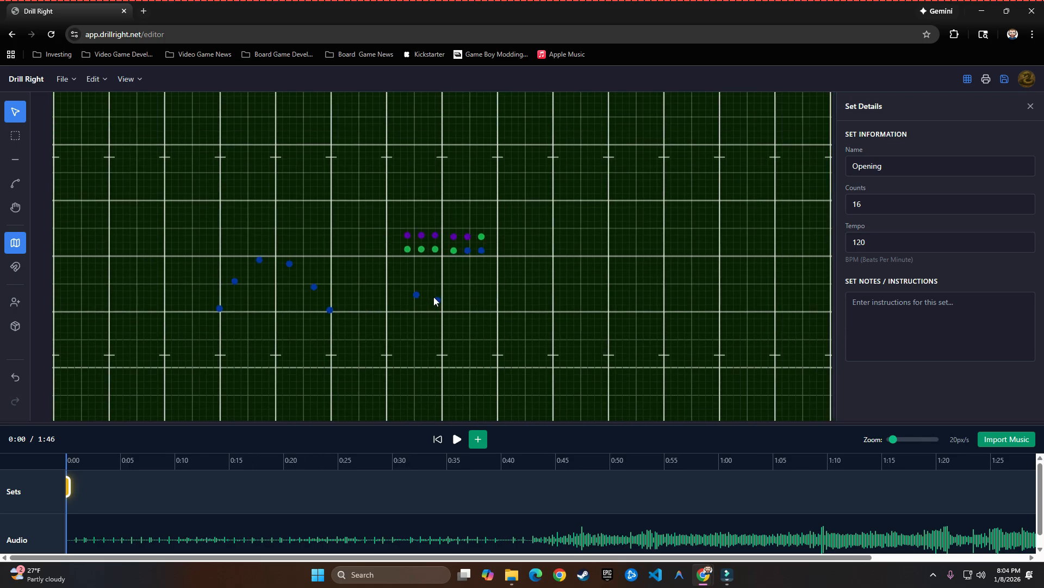
scroll(433, 292, "up", 1)
left_click_drag(434, 283, 479, 274)
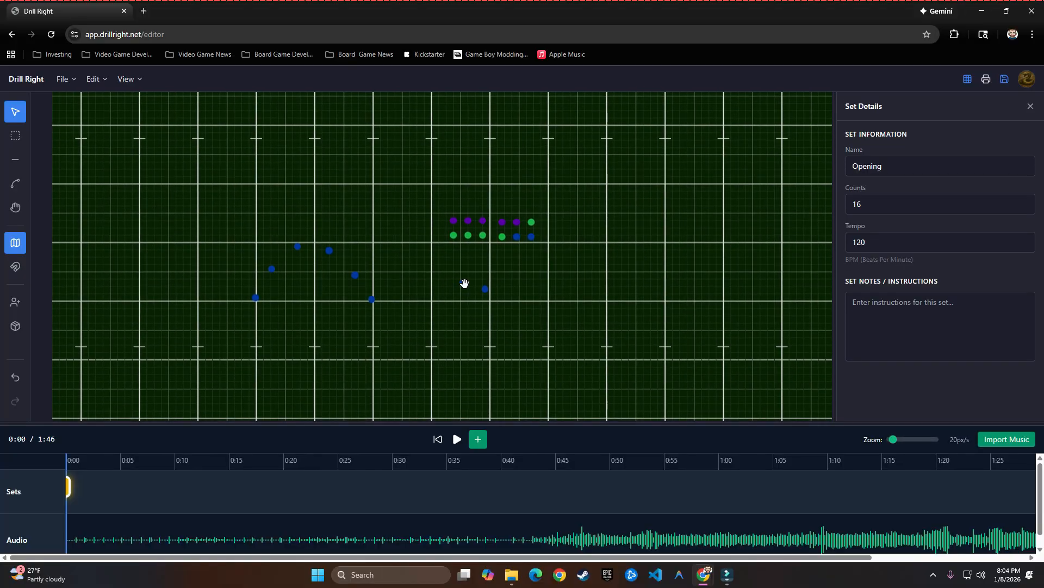
scroll(465, 291, "up", 2)
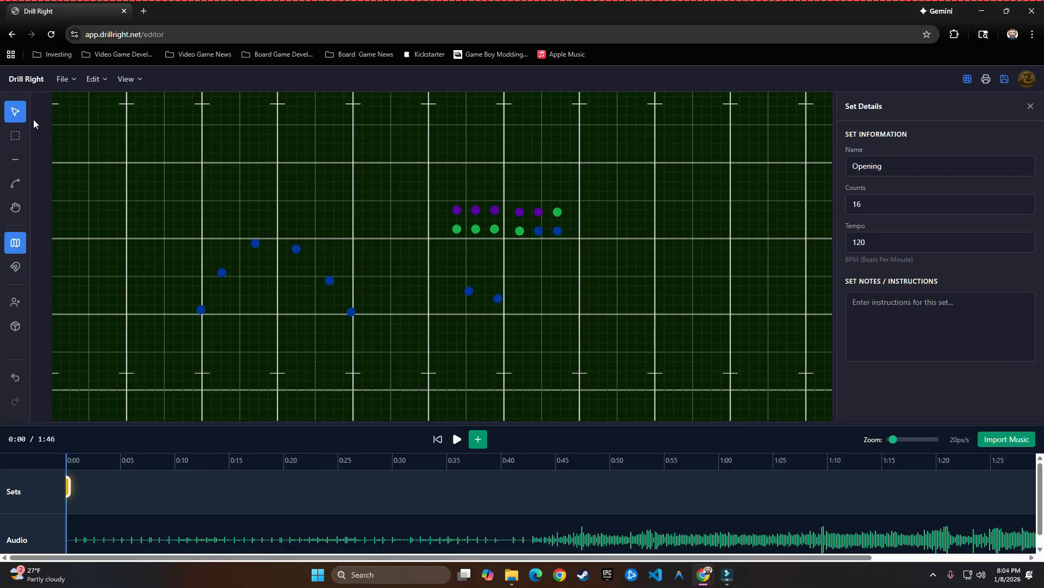
- Move the outer of the two detached blue performers toward the block, about 4.1 steps from the 50 on Side 1, and return to the 3D view
left_click(469, 291)
left_click_drag(469, 291, 465, 274)
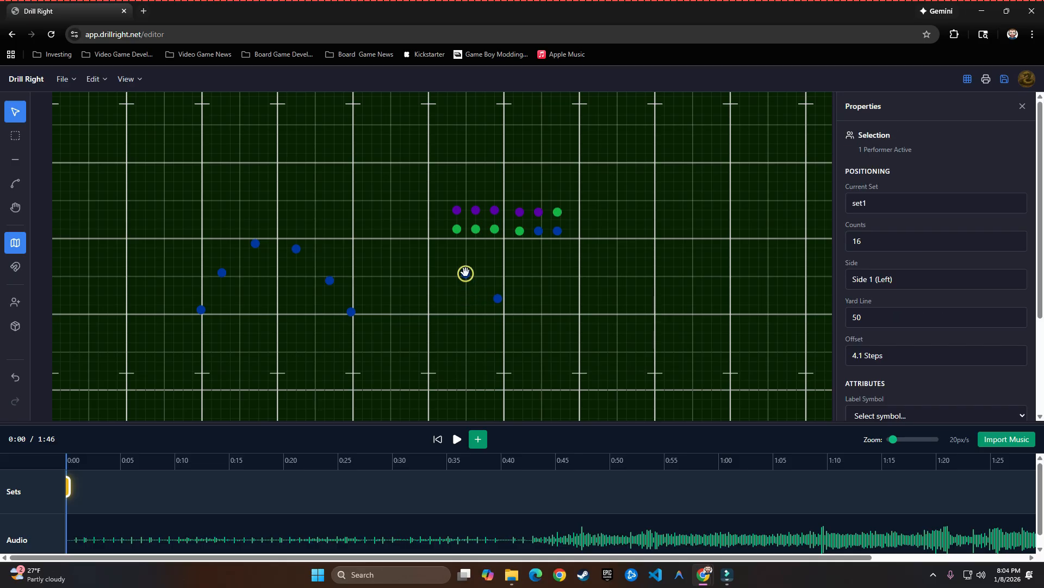
left_click(16, 248)
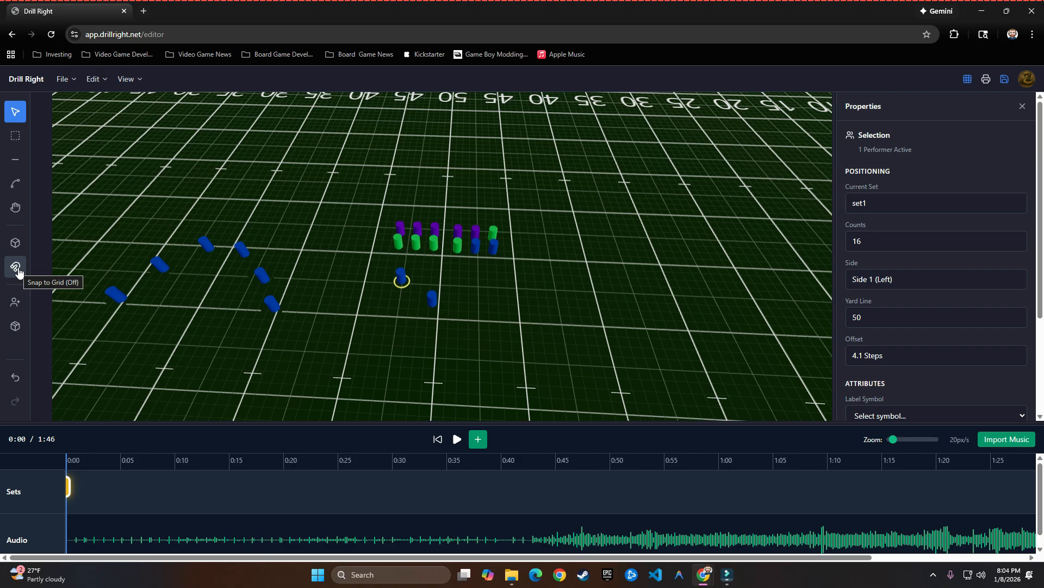
- Enable grid snapping and reposition the two detached blue performers, placing the inner one 1.0 step from the 50 on Side 2
left_click(16, 268)
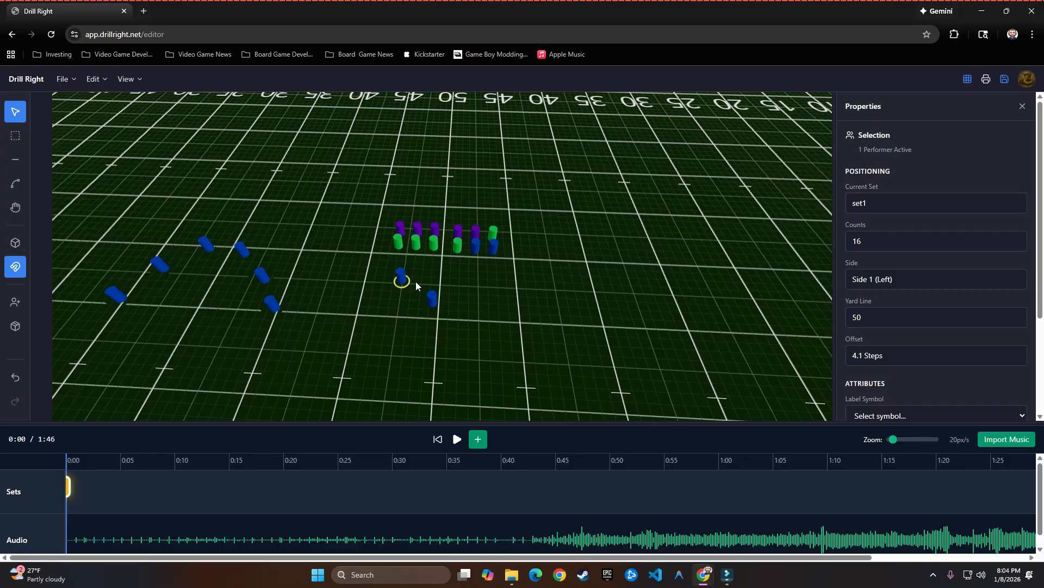
left_click_drag(402, 280, 402, 286)
left_click_drag(388, 301, 382, 301)
left_click_drag(433, 296, 448, 301)
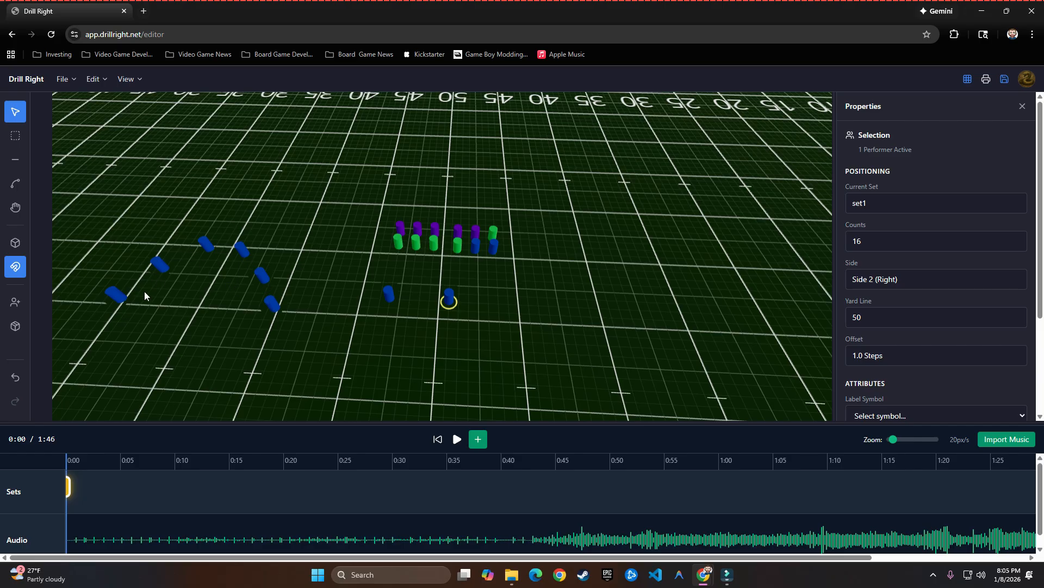
- Add a Trumpet performer from the Winds section with the label T to the entire show
left_click(16, 308)
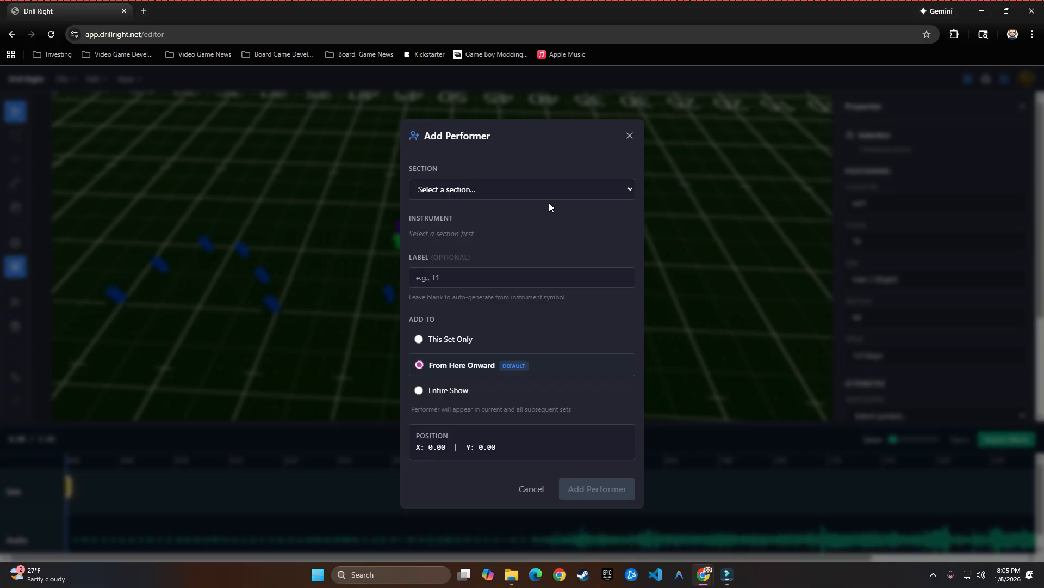
left_click(487, 193)
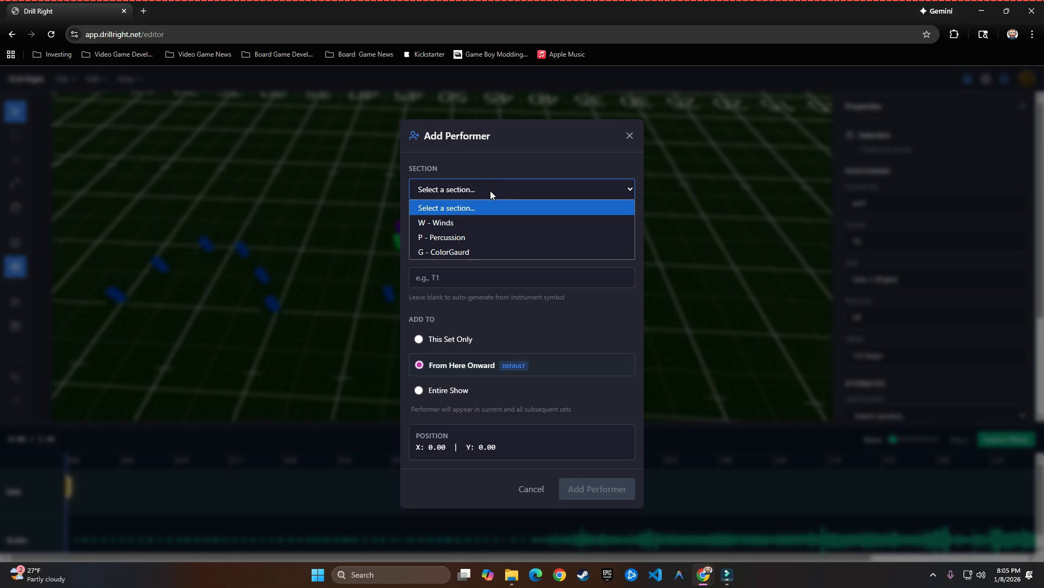
left_click(475, 220)
left_click(484, 239)
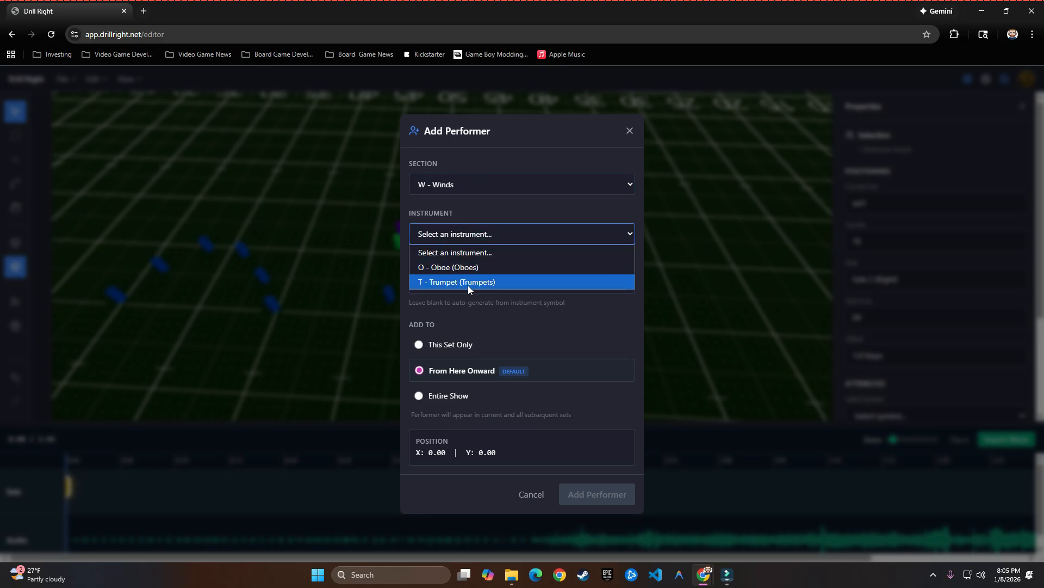
left_click(469, 282)
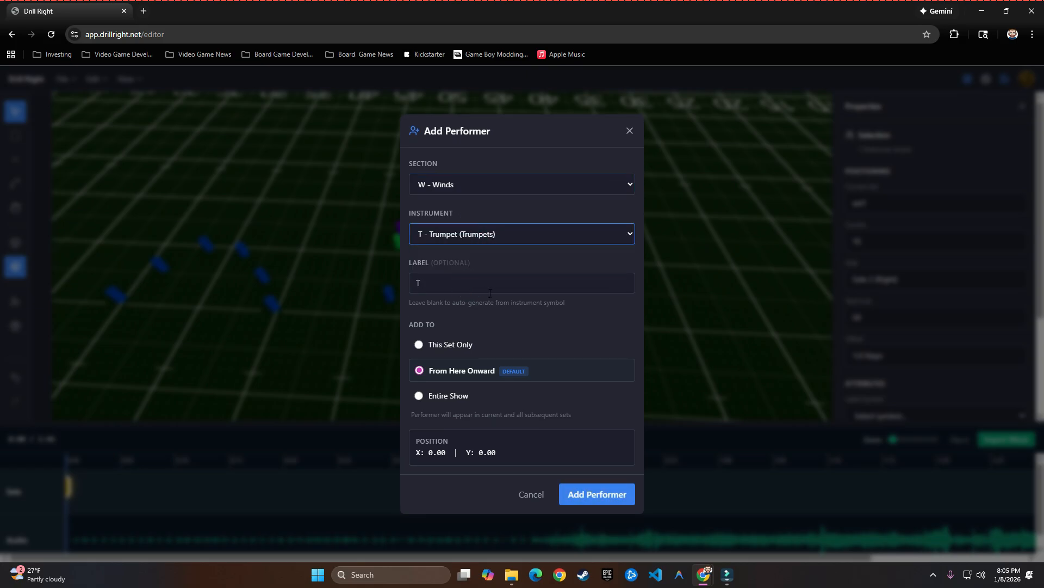
left_click(430, 283)
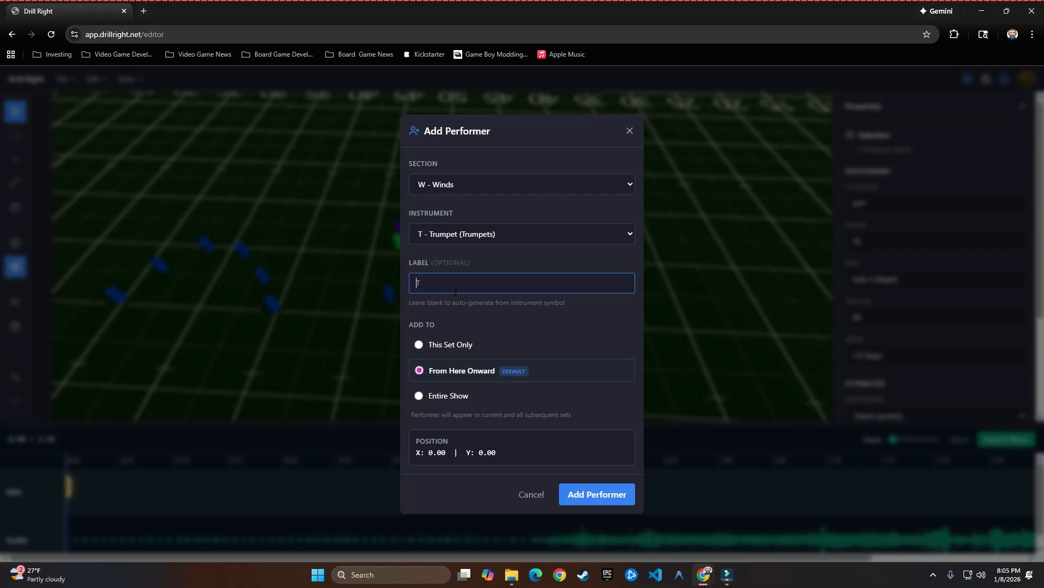
type("TY")
key("BackSpace")
left_click(419, 396)
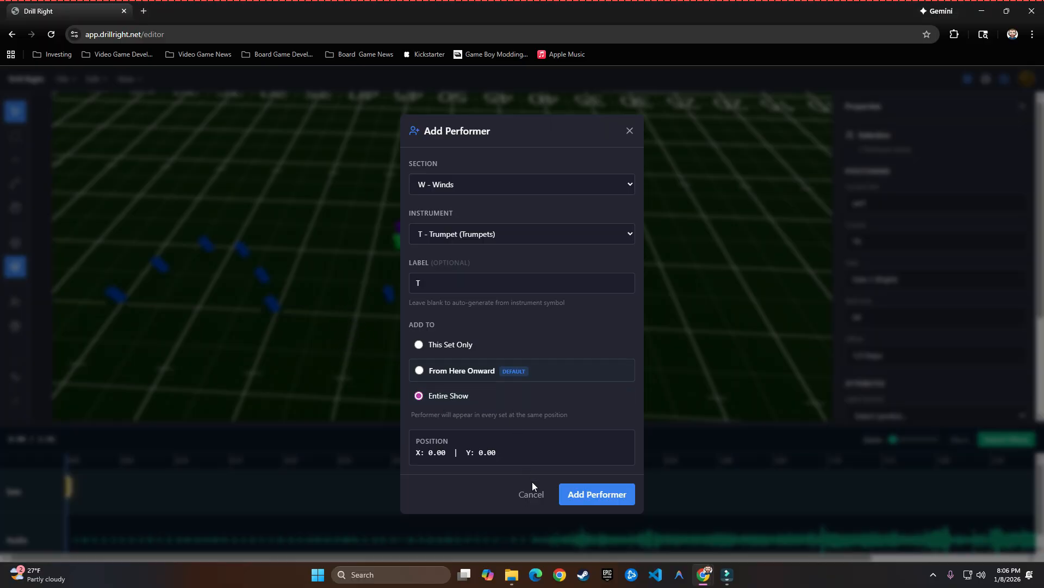
left_click(584, 499)
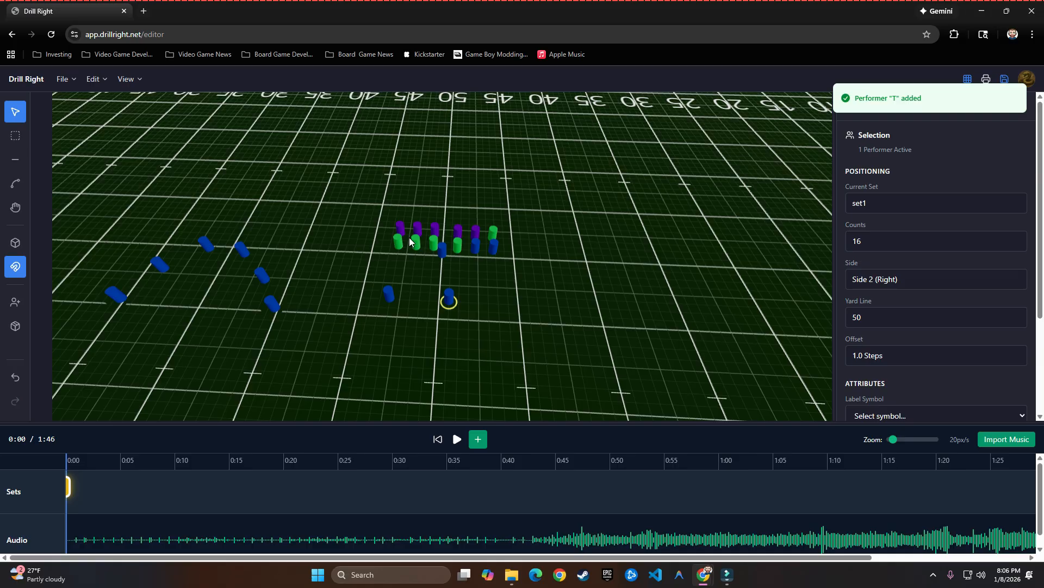
- Remove the newly added trumpet performer T on the 50-yard line from the show
left_click(443, 252)
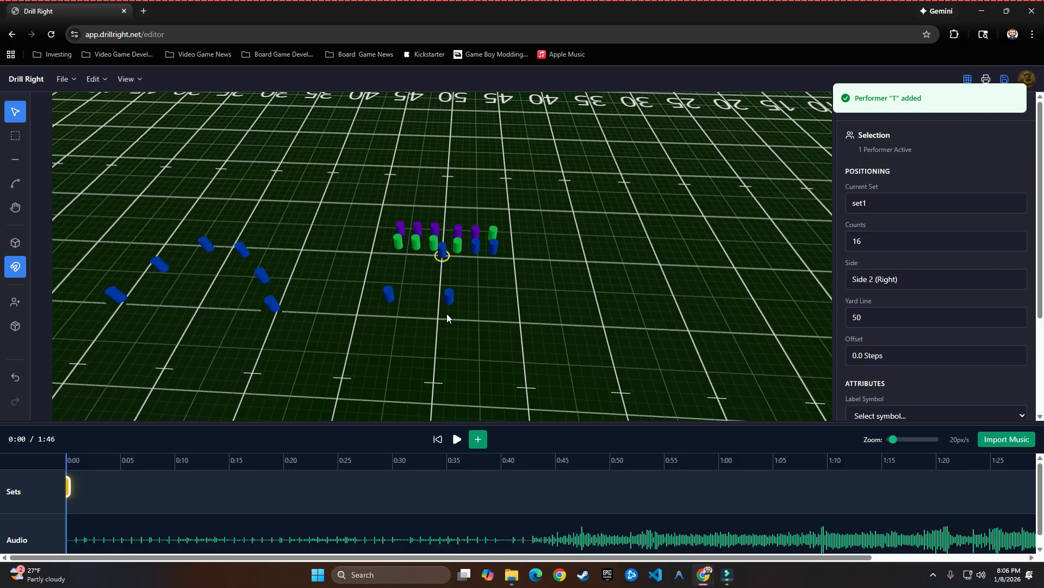
right_click(441, 255)
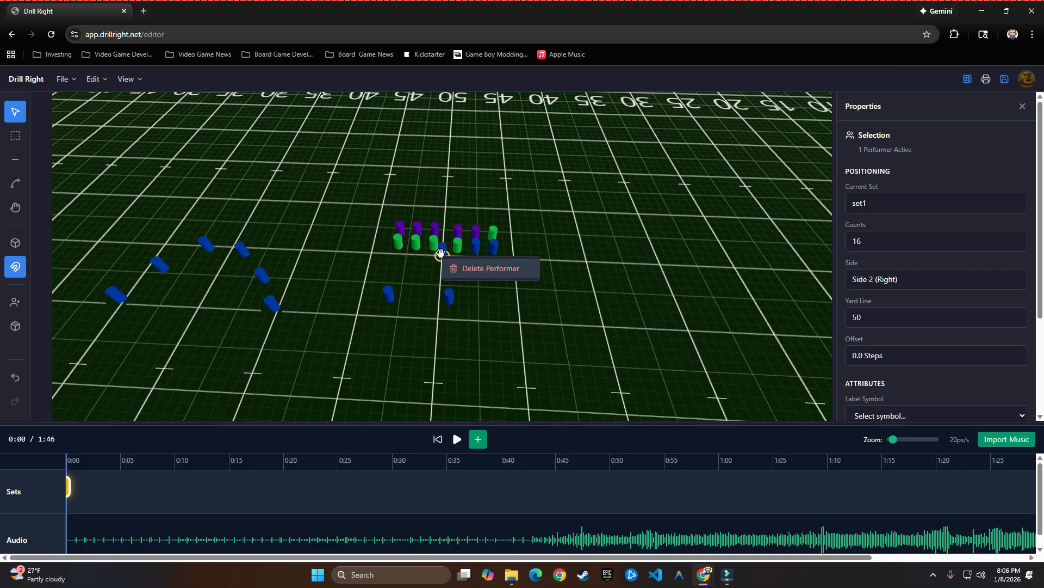
left_click(478, 272)
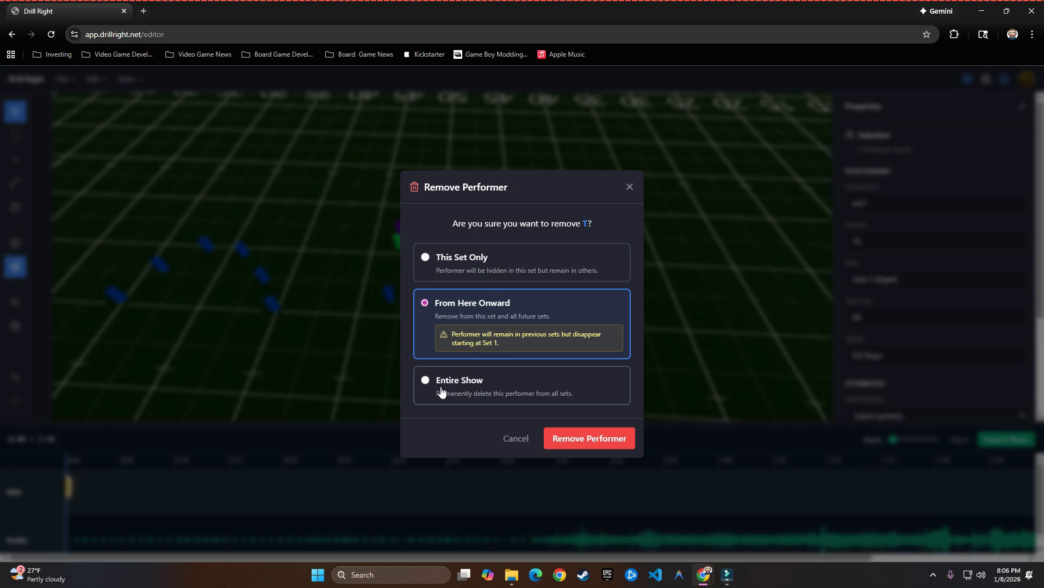
left_click(567, 445)
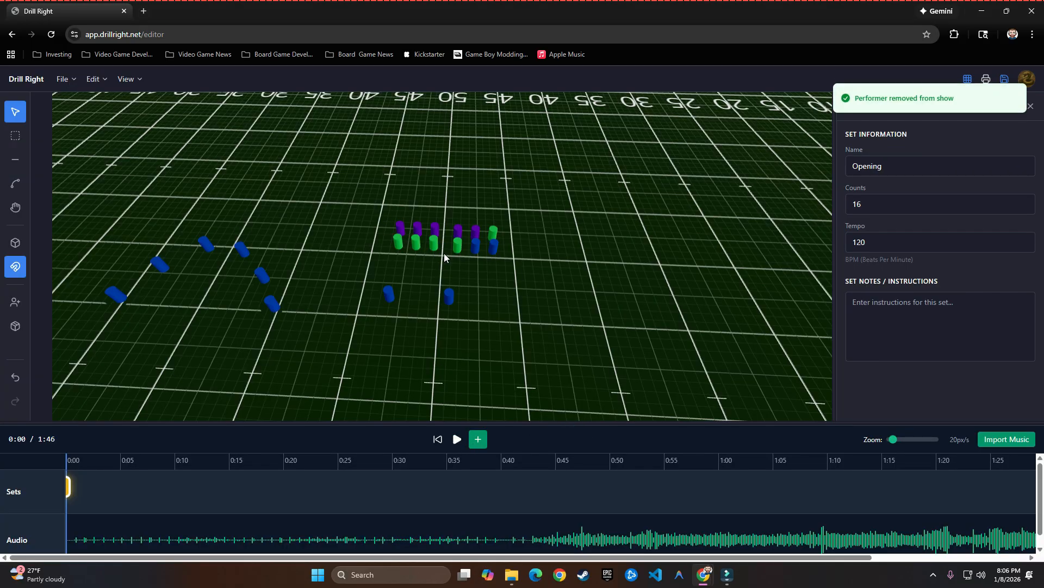
- Add a sphere prop labelled Globe with the default colour and dimensions, placed from the current set onward
left_click(15, 327)
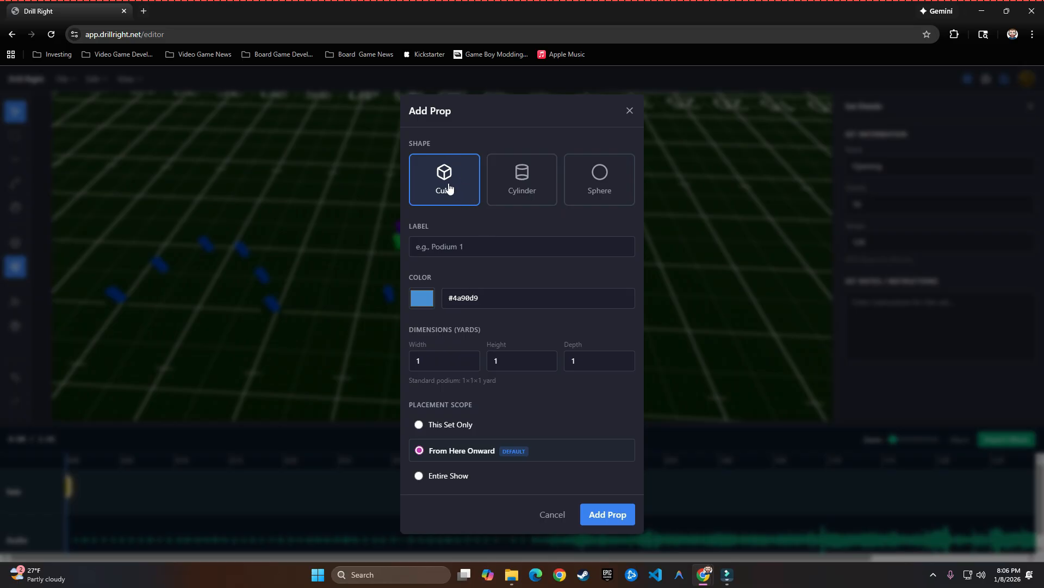
left_click(518, 195)
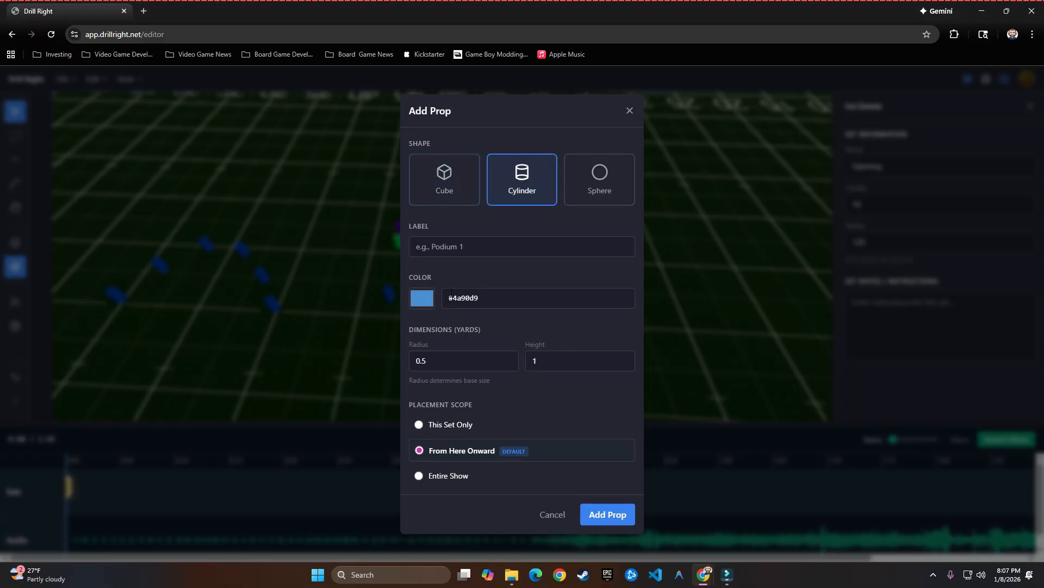
left_click(600, 190)
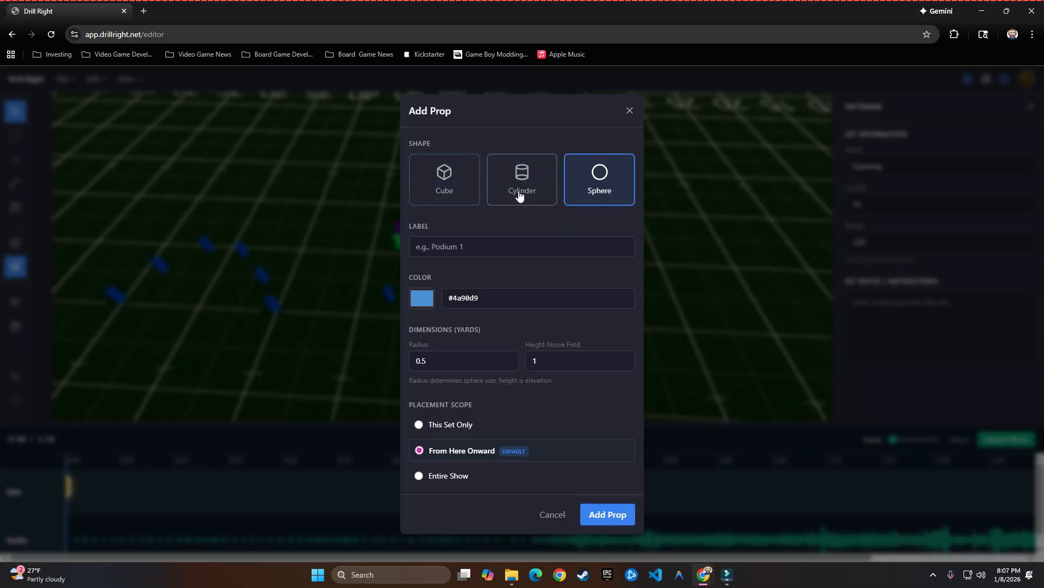
left_click(474, 247)
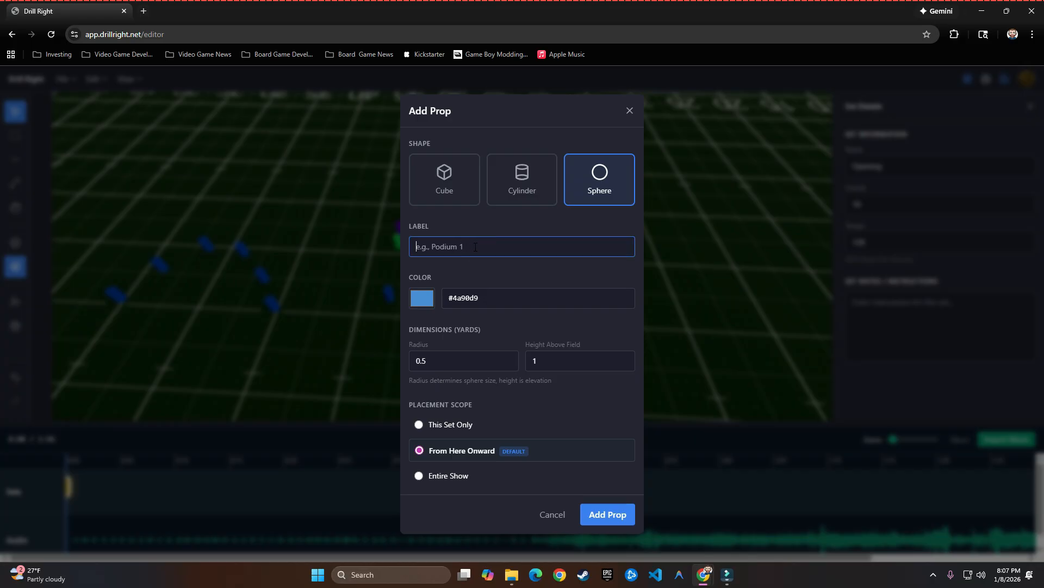
type("Globe")
left_click(612, 518)
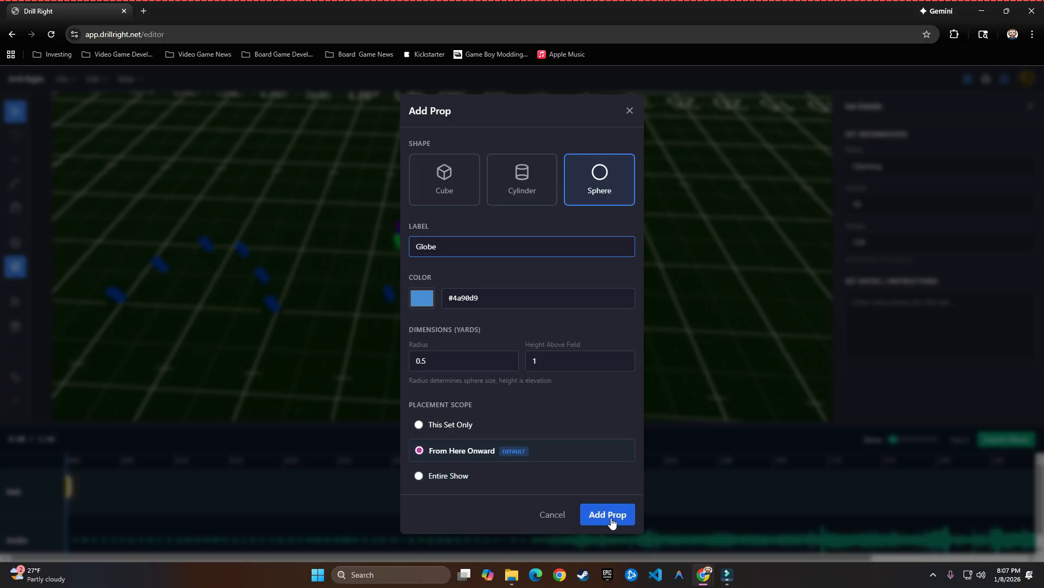
- Set the Globe prop's radius to 0.7 and its height above the field to 3.1
left_click(443, 253)
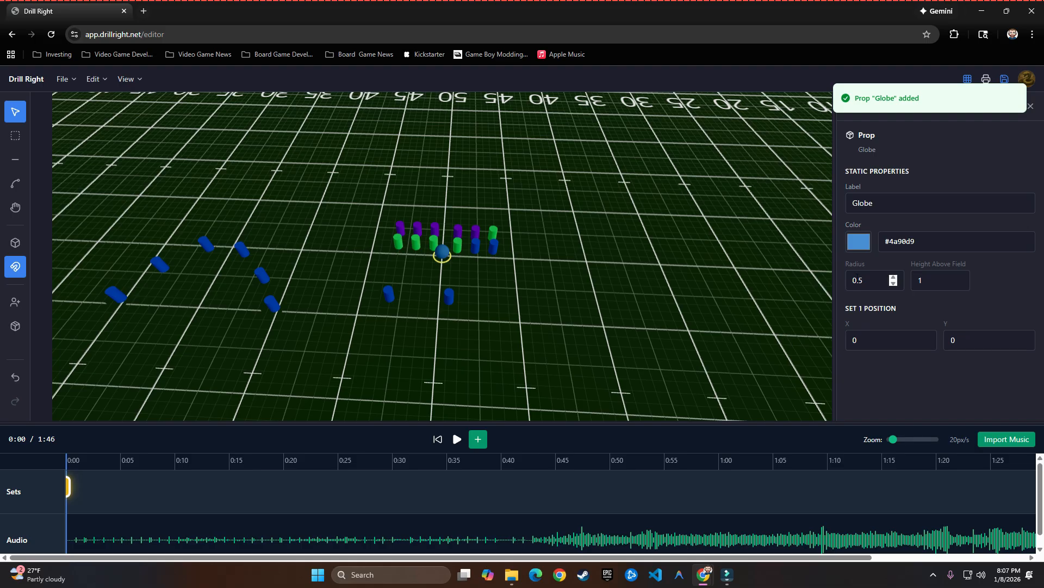
left_click(894, 277)
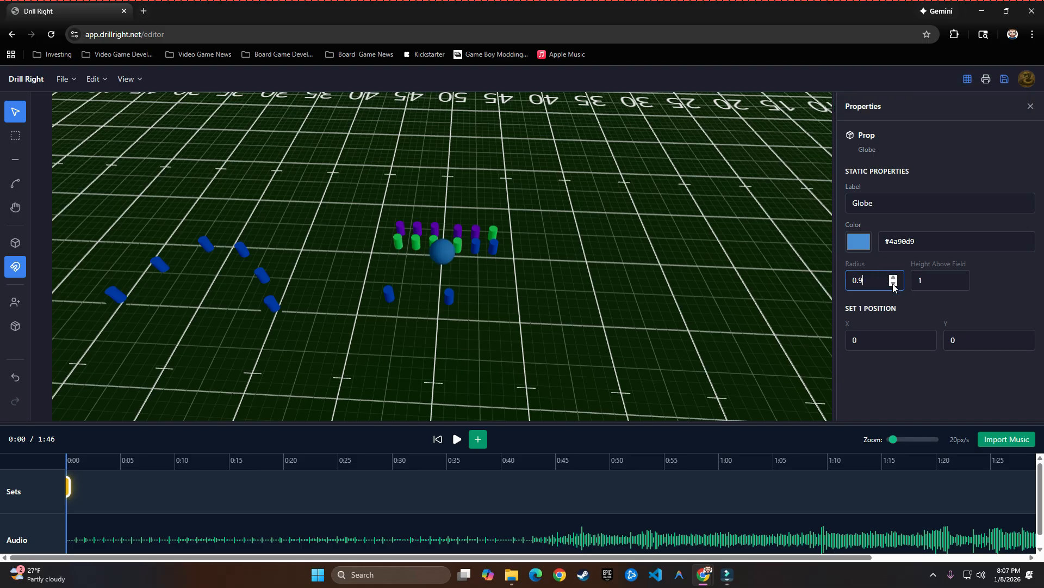
left_click(893, 282)
left_click(893, 283)
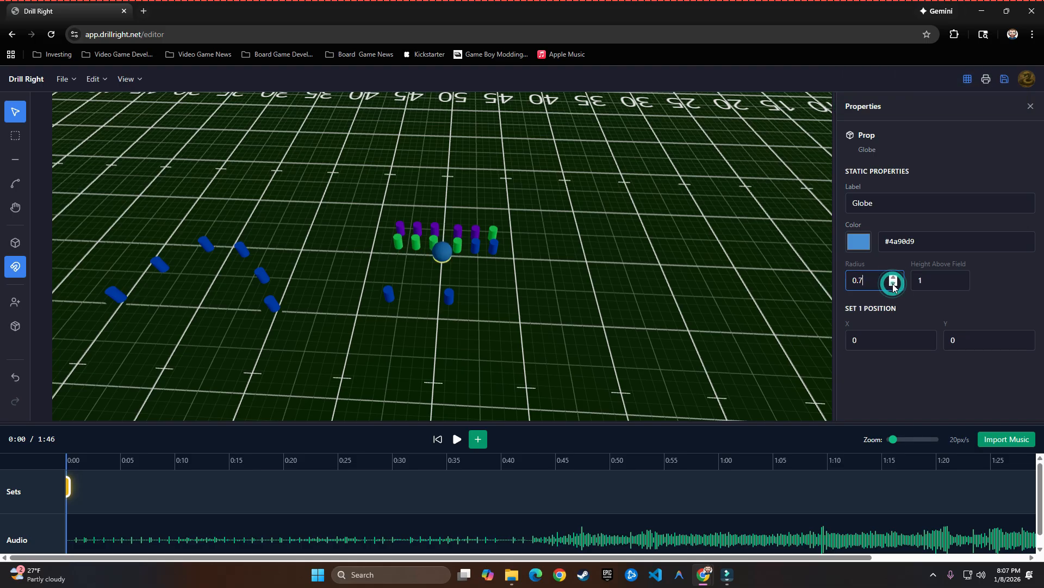
left_click(959, 277)
left_click(959, 278)
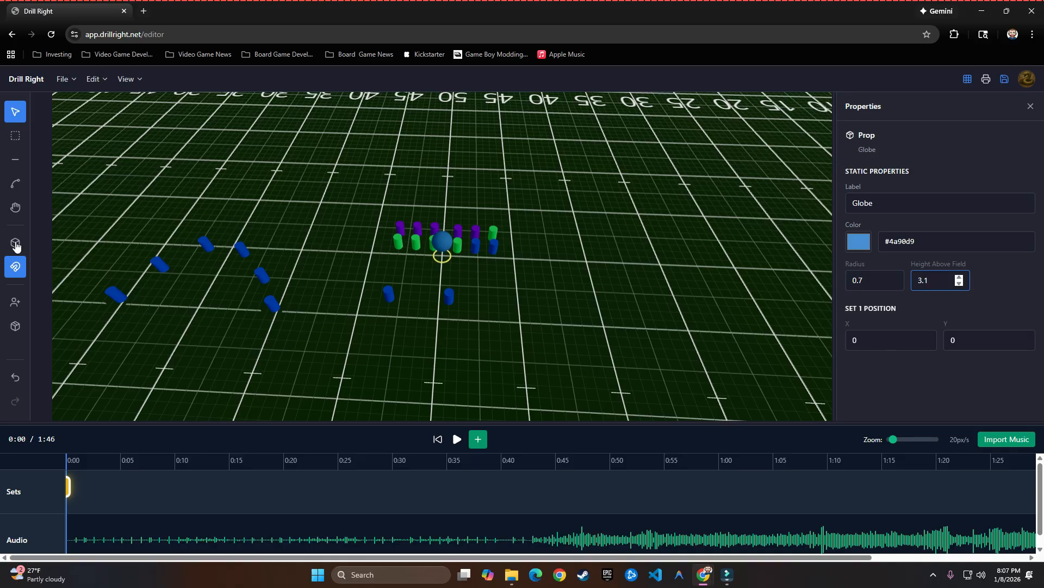
- Try out undo and redo by moving the Globe prop to X 5, Y 1.875 and the nearest blue arc performer, reverting both moves
left_click_drag(444, 244, 518, 289)
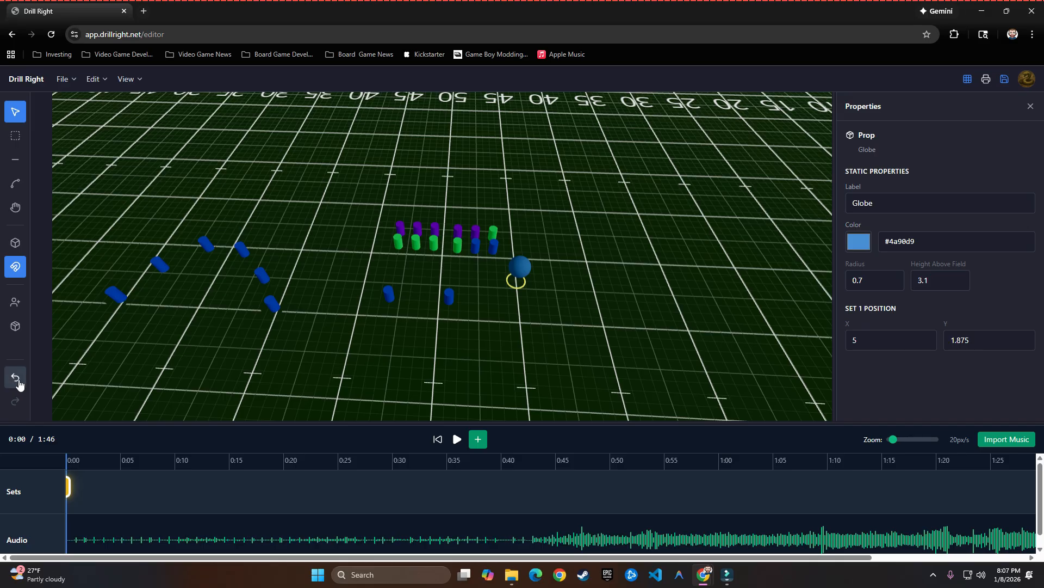
left_click(15, 384)
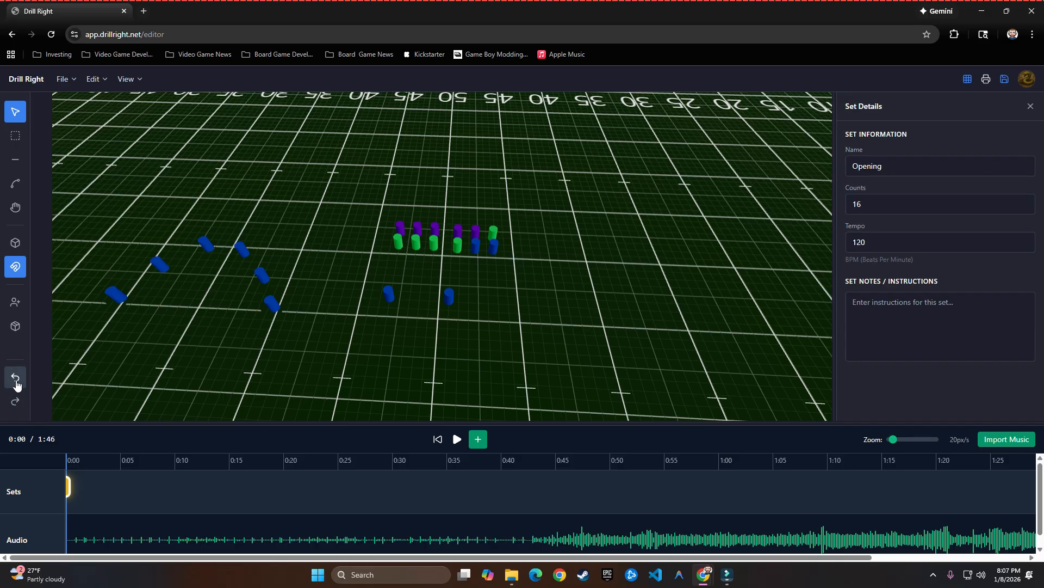
left_click(15, 401)
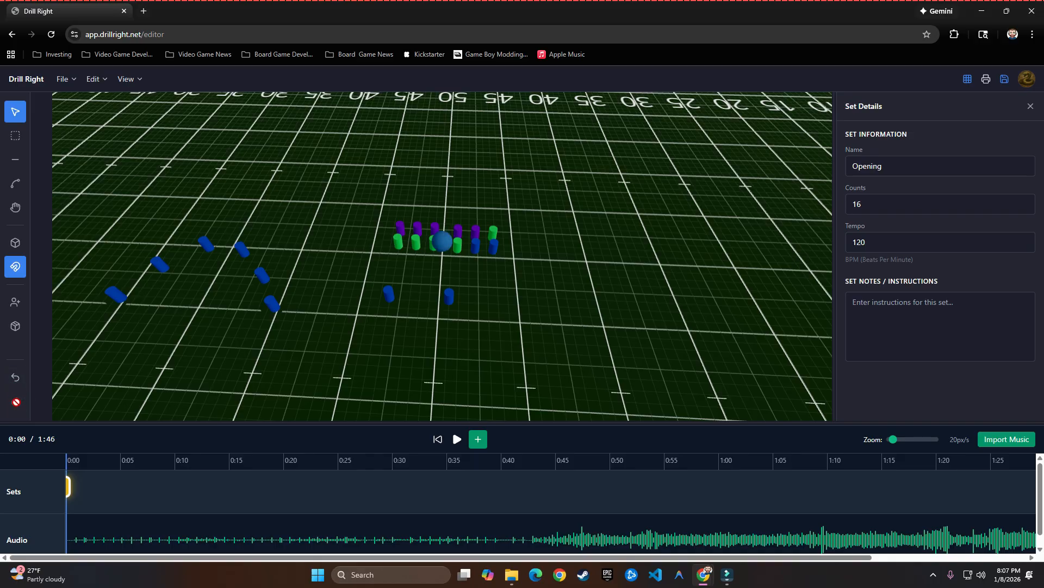
left_click(16, 382)
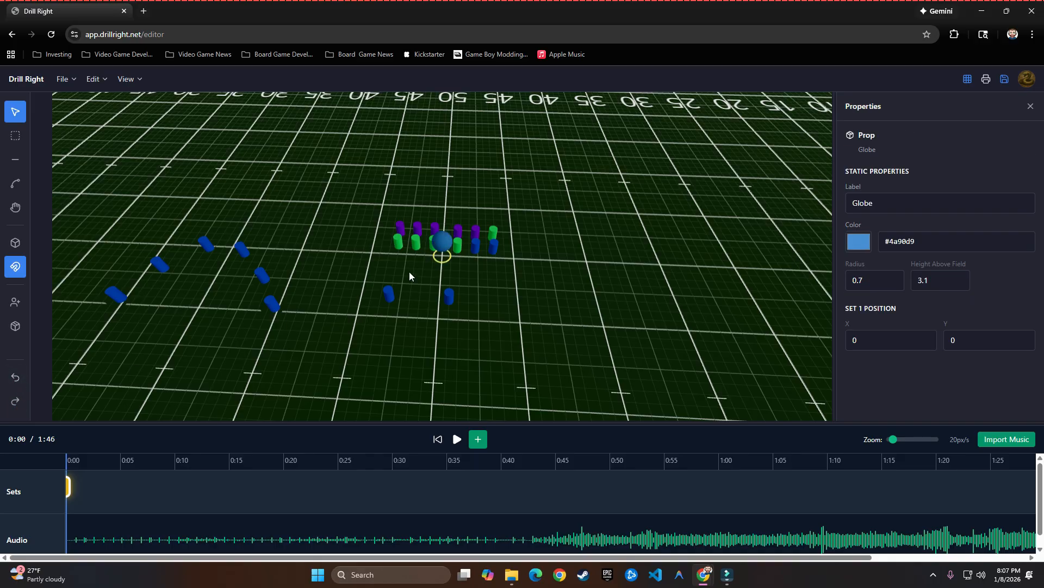
left_click_drag(271, 305, 291, 328)
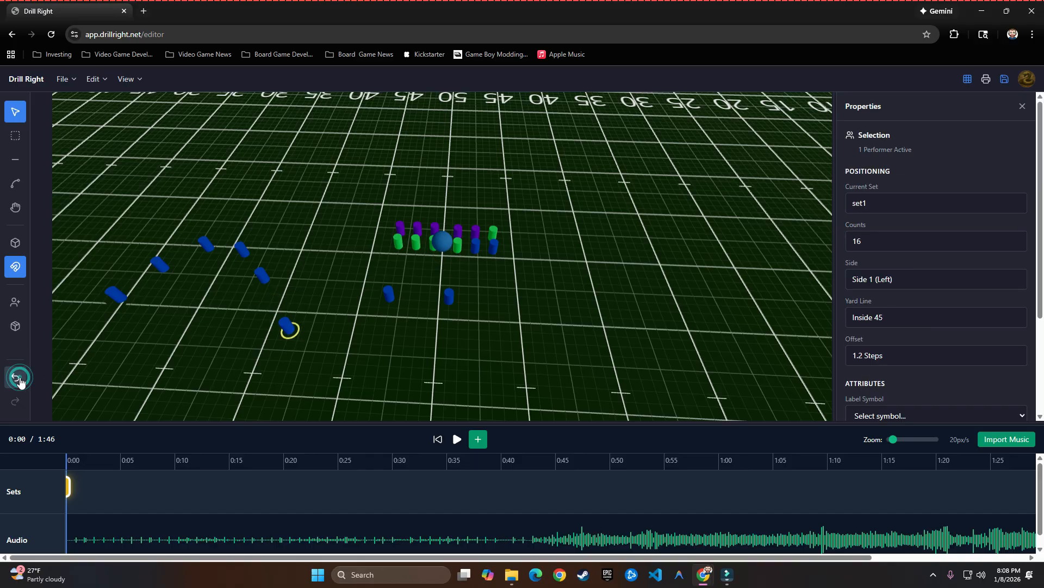
left_click(20, 383)
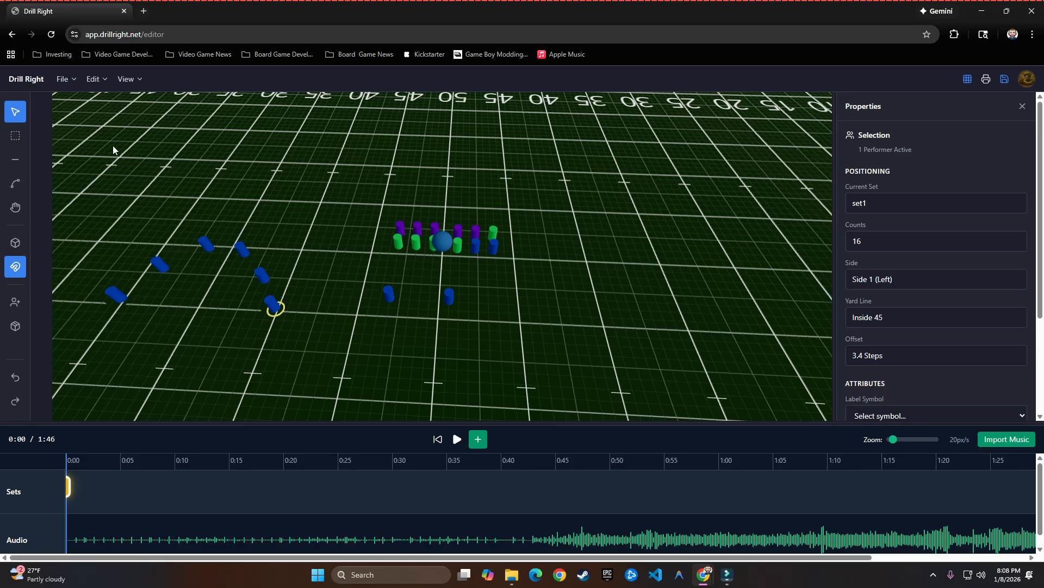
left_click(104, 81)
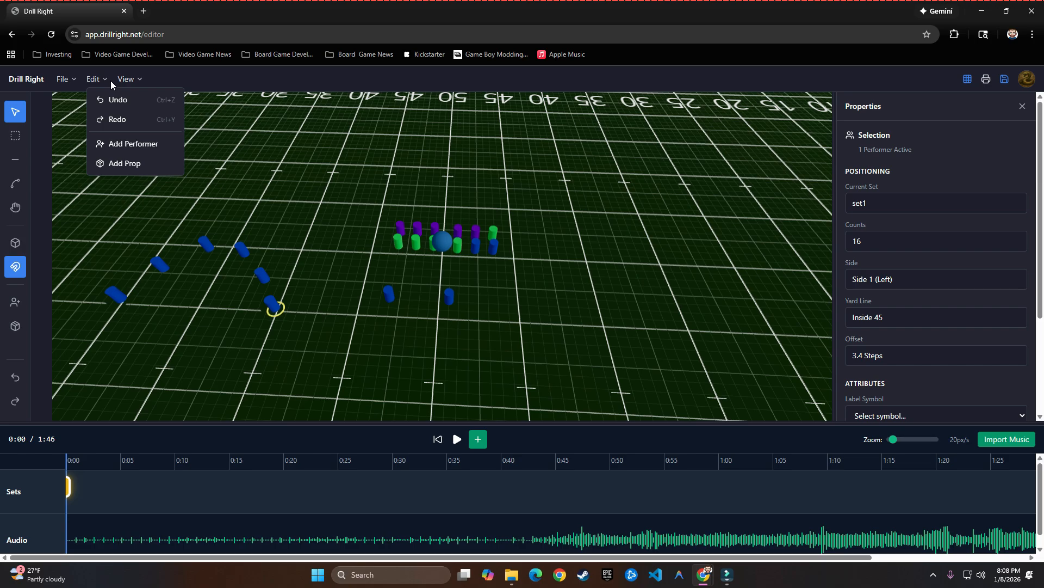
left_click(130, 81)
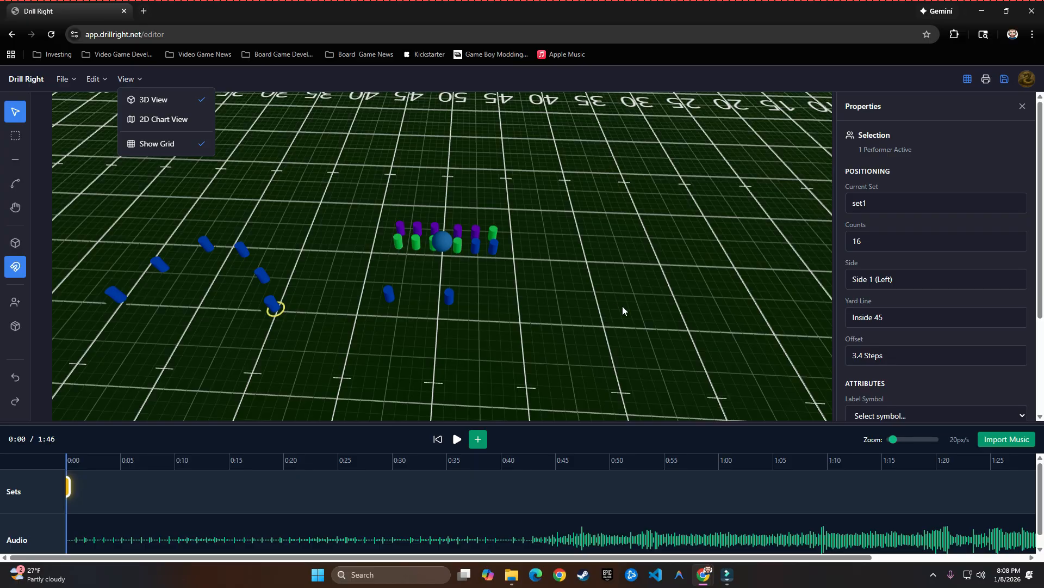
left_click(578, 295)
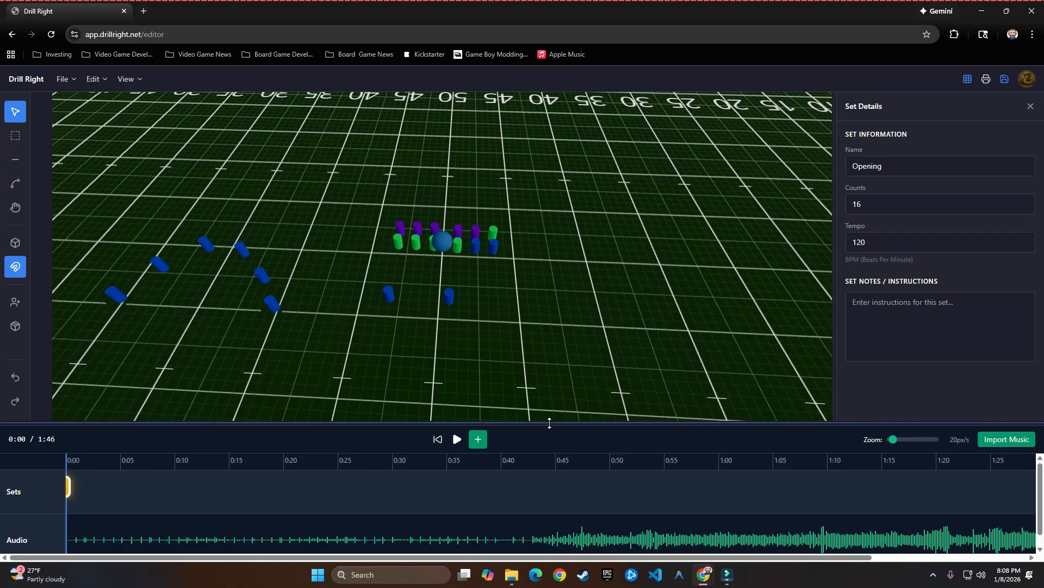
- Enlarge the timeline area and add a second set after the Opening set
left_click_drag(551, 423, 556, 389)
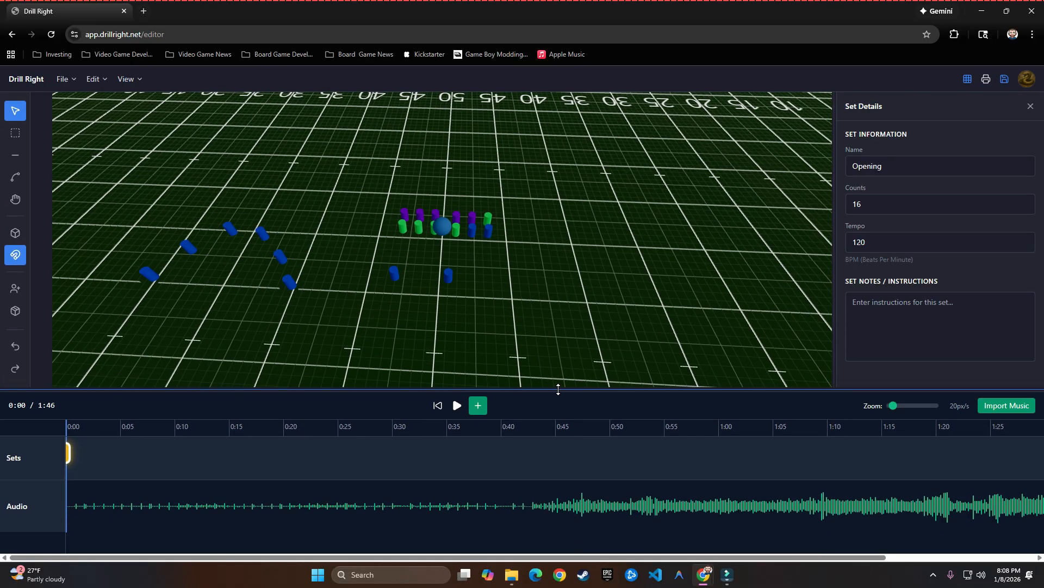
left_click(69, 452)
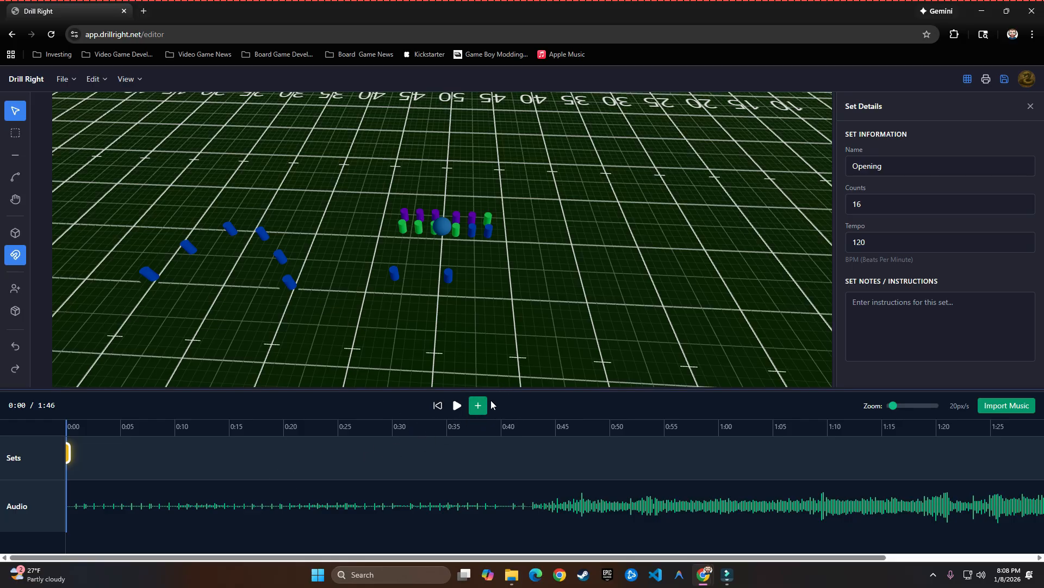
left_click(479, 405)
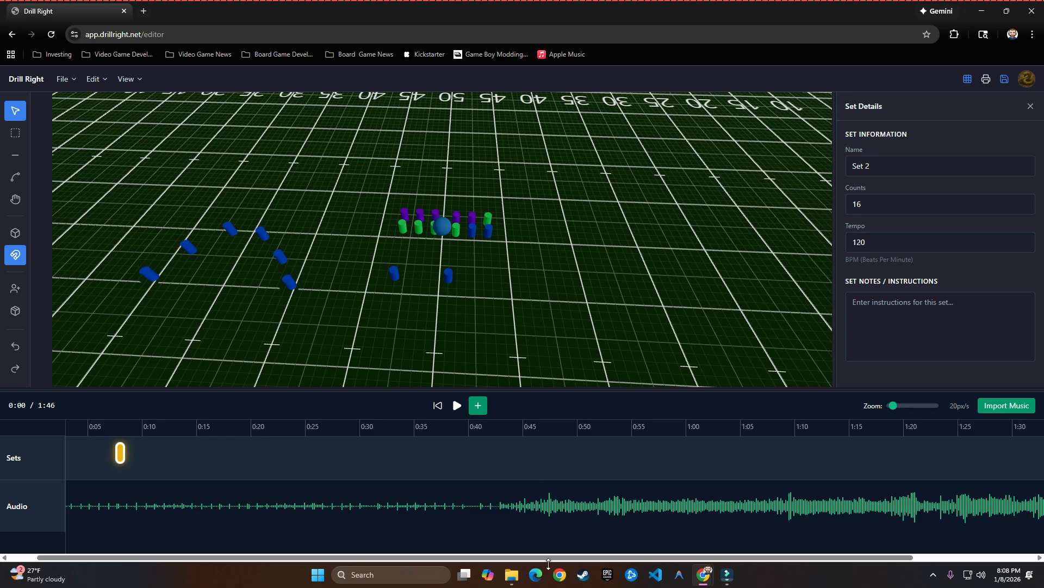
left_click_drag(546, 560, 519, 559)
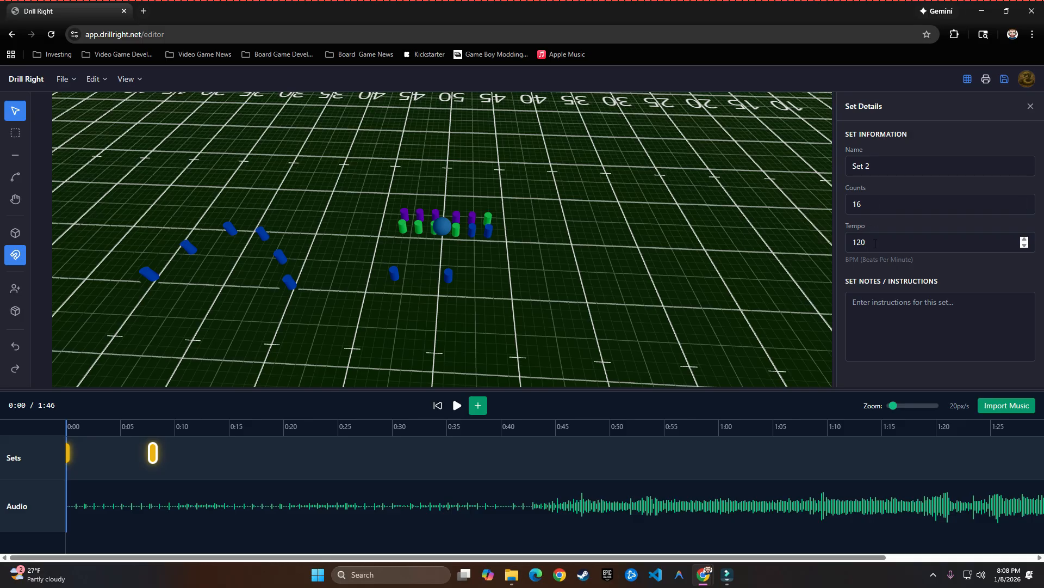
left_click(867, 303)
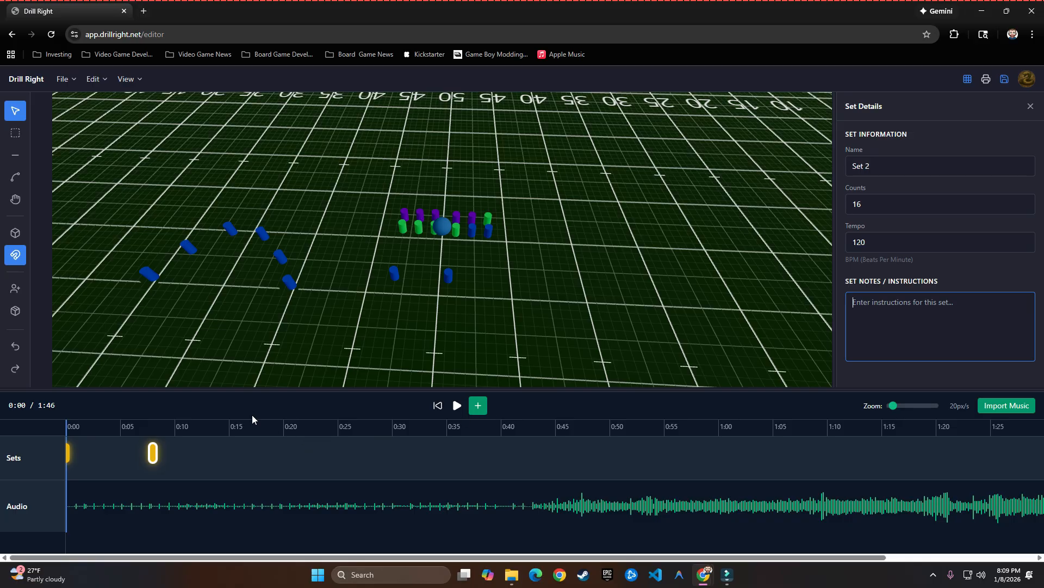
- In Set 2, spread the two detached blue performers outward to the 45-yard lines on opposite sides of the 50
left_click(393, 276)
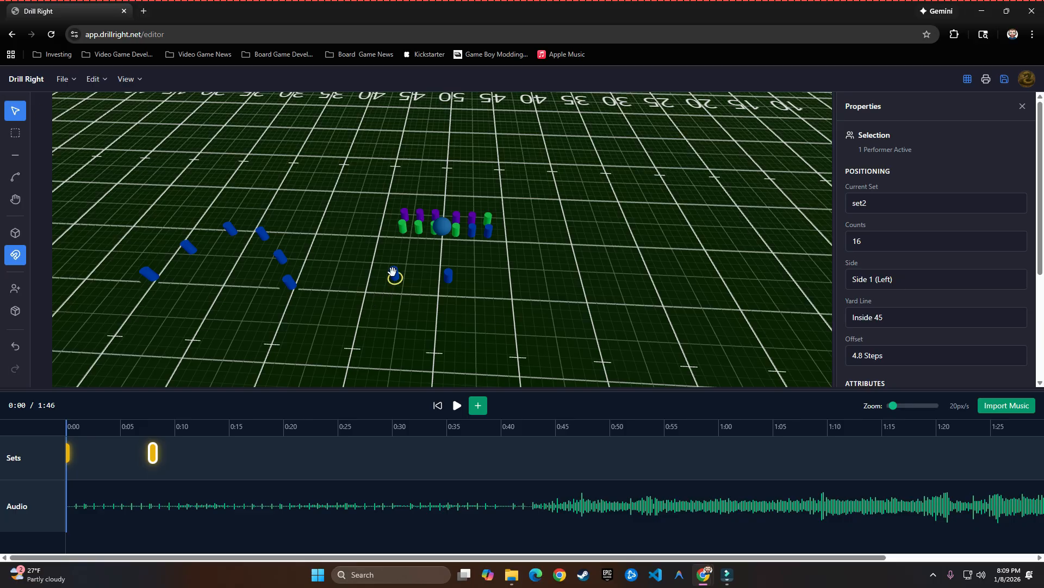
left_click(449, 274)
left_click(153, 452)
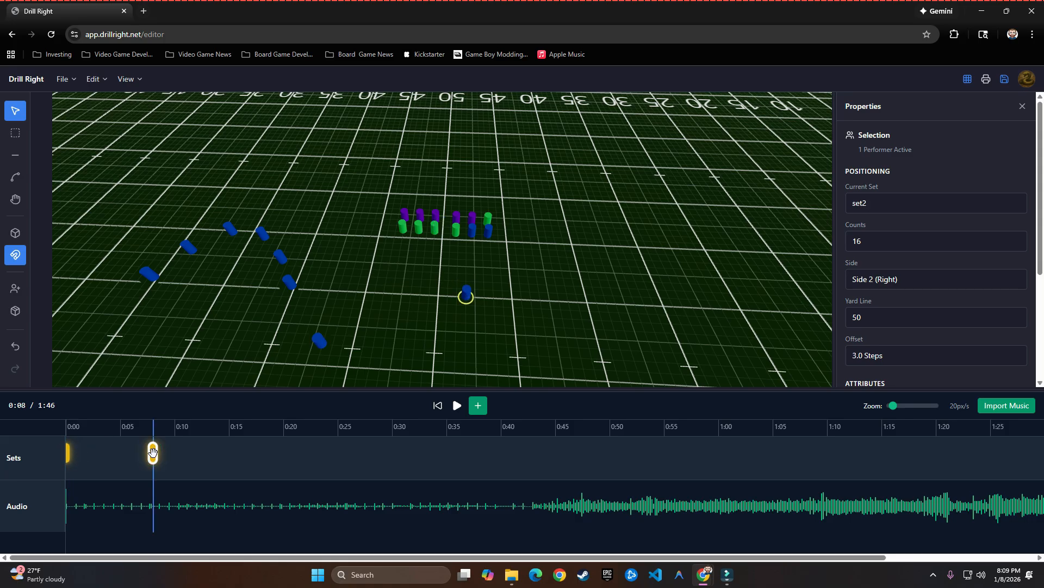
left_click_drag(323, 341, 367, 290)
left_click_drag(465, 295, 511, 303)
- Move the two central green performers well in front of the block, astride the 50, with one 1.0 step away on Side 2
left_click_drag(435, 236, 442, 366)
left_click_drag(445, 340, 448, 332)
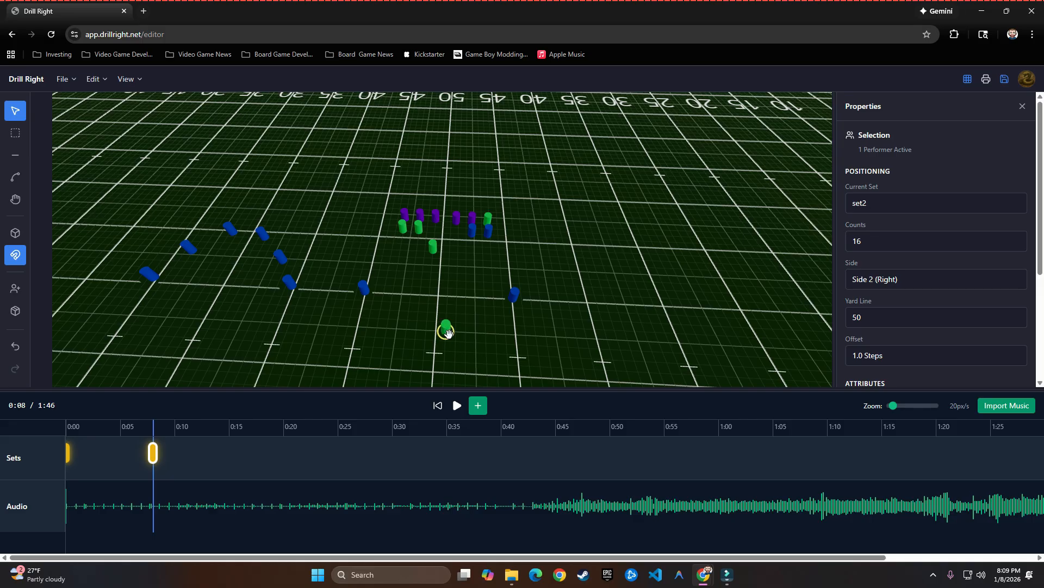
left_click(425, 331)
- Spread the five purple performers of Set 2 into a wider line behind the block
left_click_drag(455, 219, 533, 204)
left_click(427, 196)
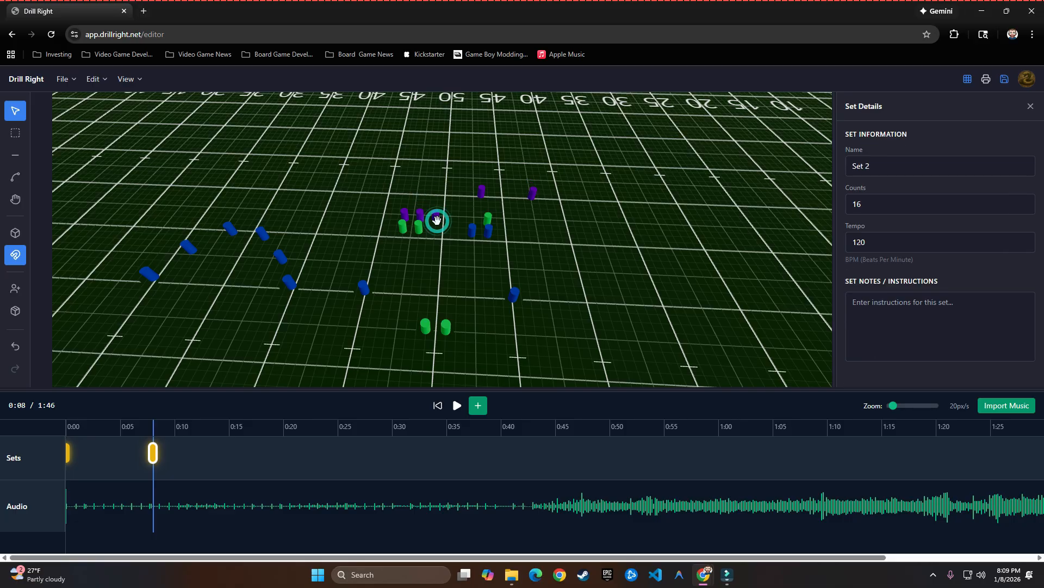
left_click(436, 215)
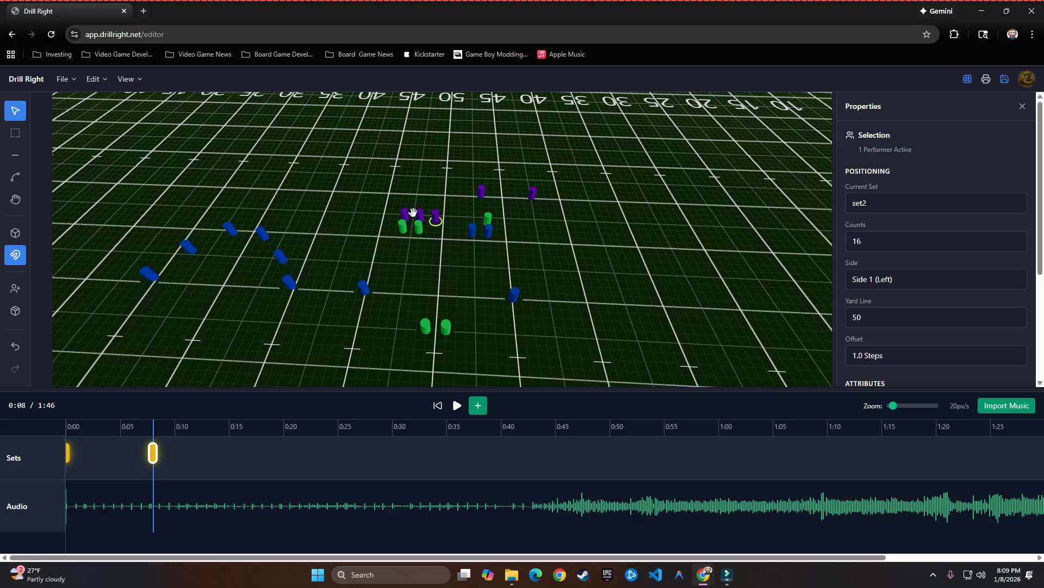
left_click_drag(413, 212, 360, 192)
left_click(441, 218)
left_click(422, 184)
left_click_drag(436, 211, 425, 187)
- Return to the Opening set and play the transition into Set 2
left_click(67, 449)
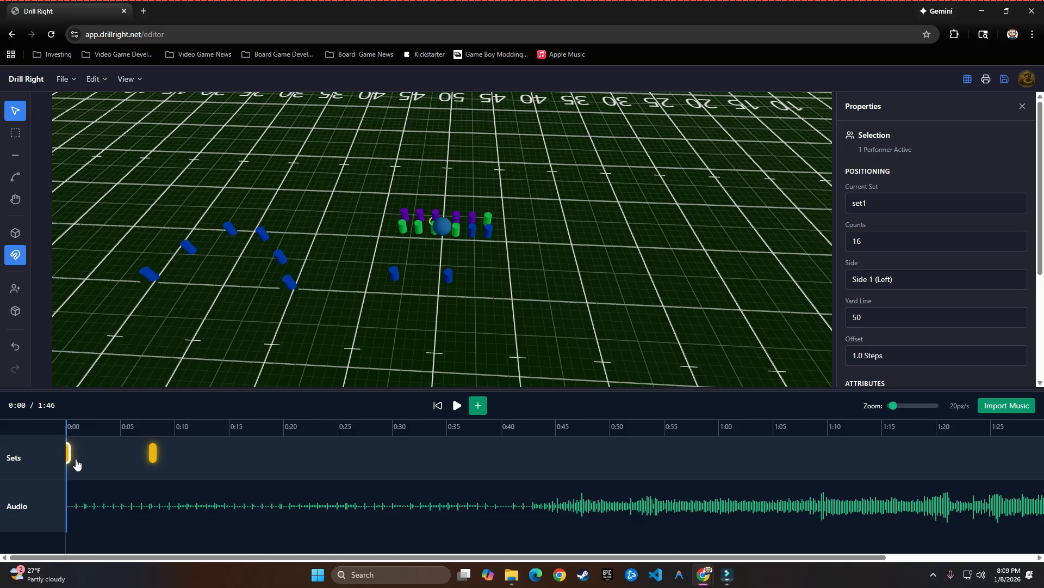
left_click(457, 406)
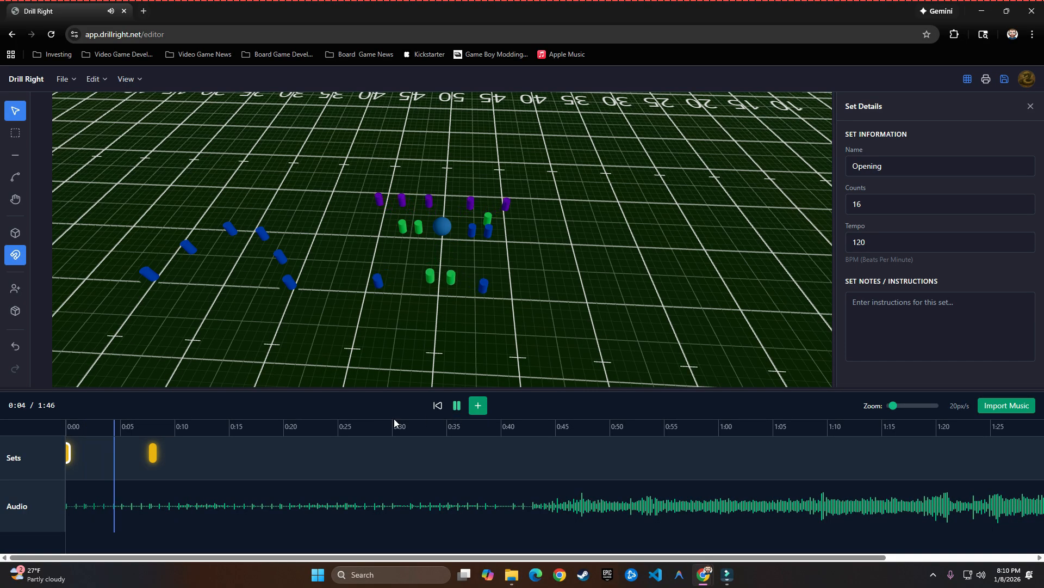
left_click(456, 405)
- Duplicate Set 2 on the timeline
left_click(152, 453)
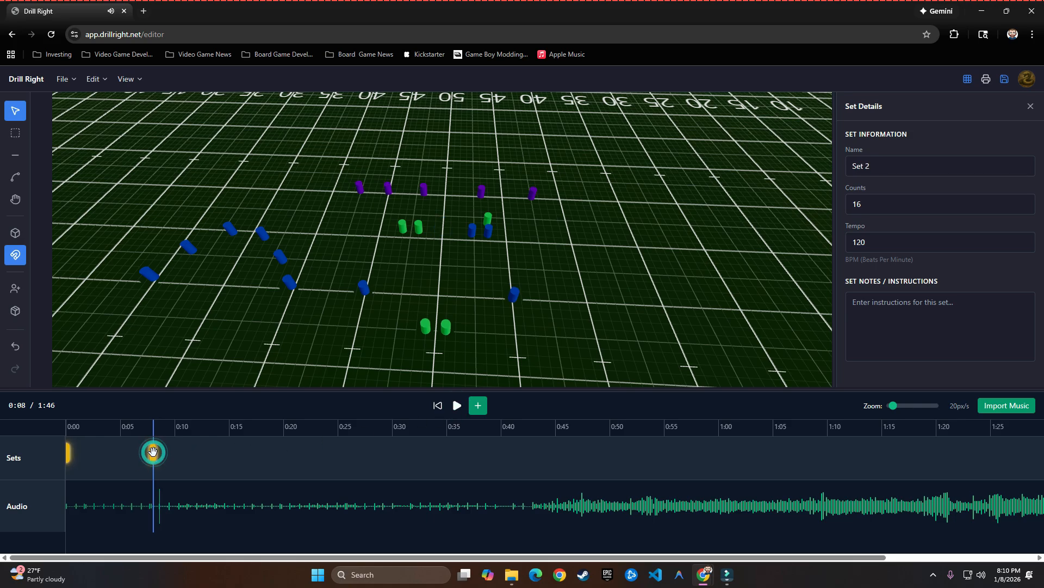
right_click(153, 454)
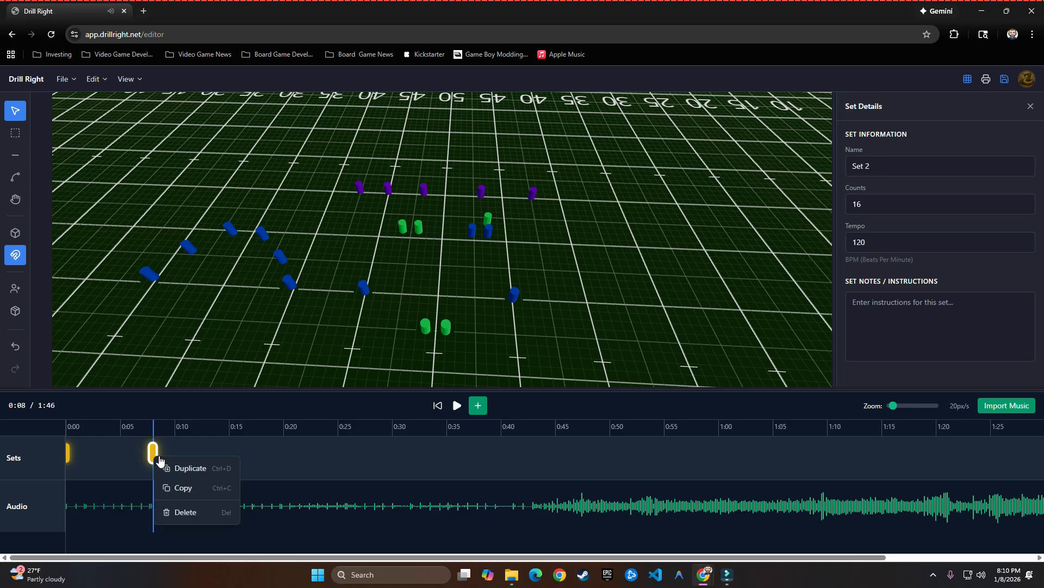
left_click(201, 467)
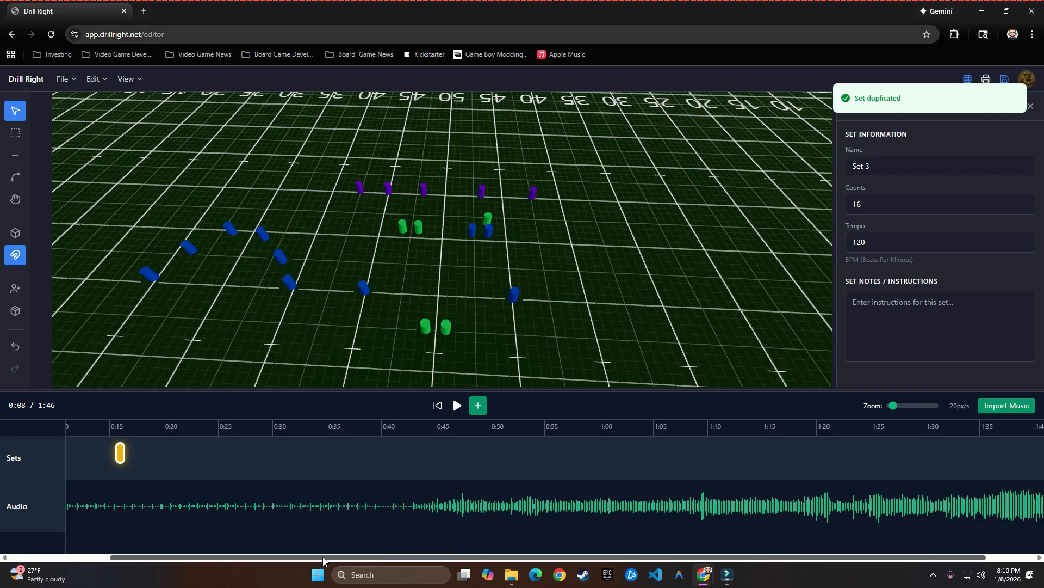
- Shift Set 3 earlier on the timeline to about 0:13 and return the playhead to Set 2
left_click_drag(322, 556, 221, 556)
left_click_drag(237, 453, 210, 454)
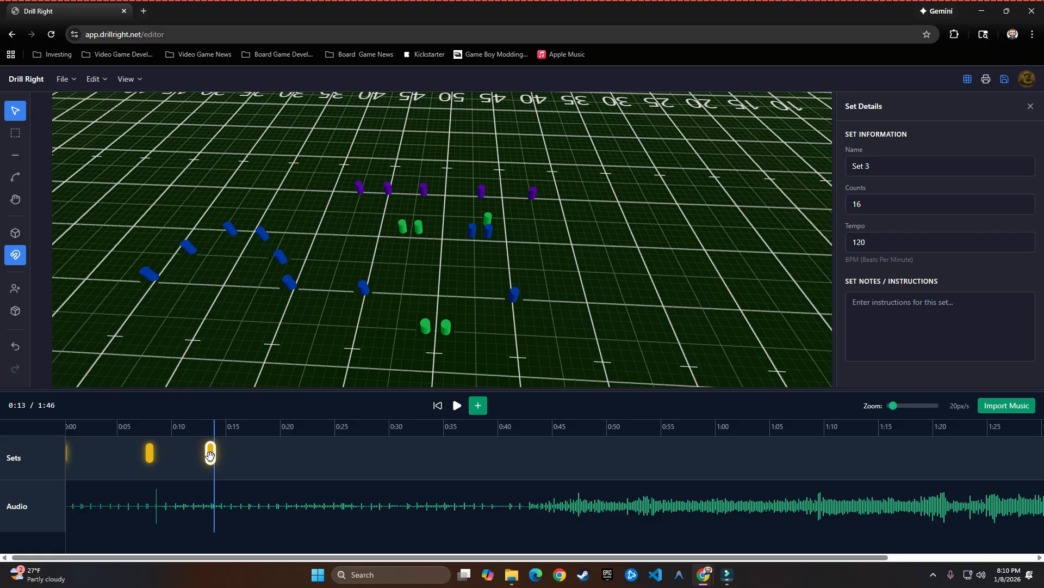
left_click(211, 453)
left_click_drag(214, 456, 212, 455)
left_click(215, 454)
left_click(212, 455)
left_click(152, 446)
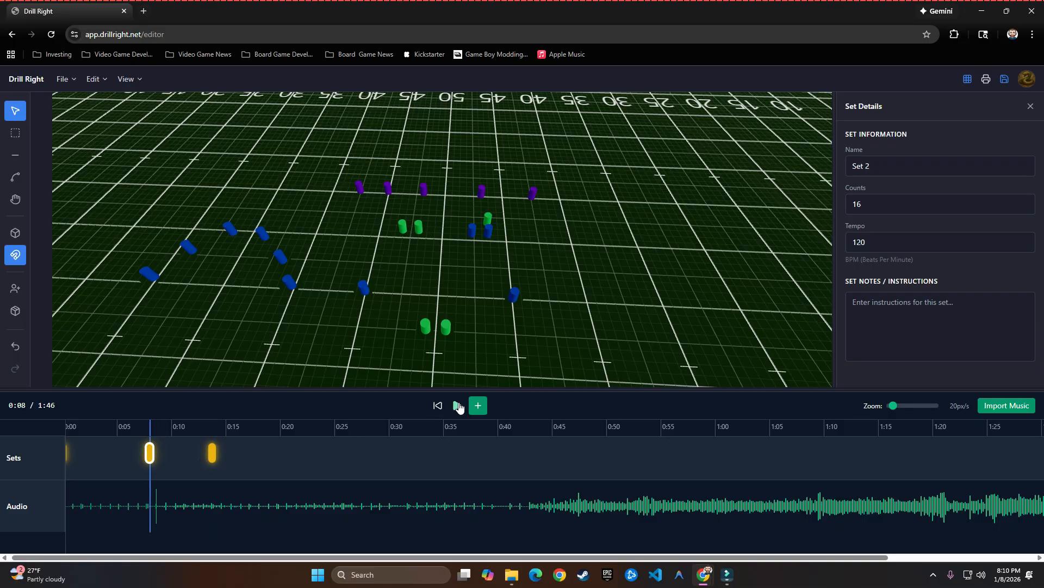
- Play the show from Set 2 and pause when the playhead reaches Set 3
left_click(459, 408)
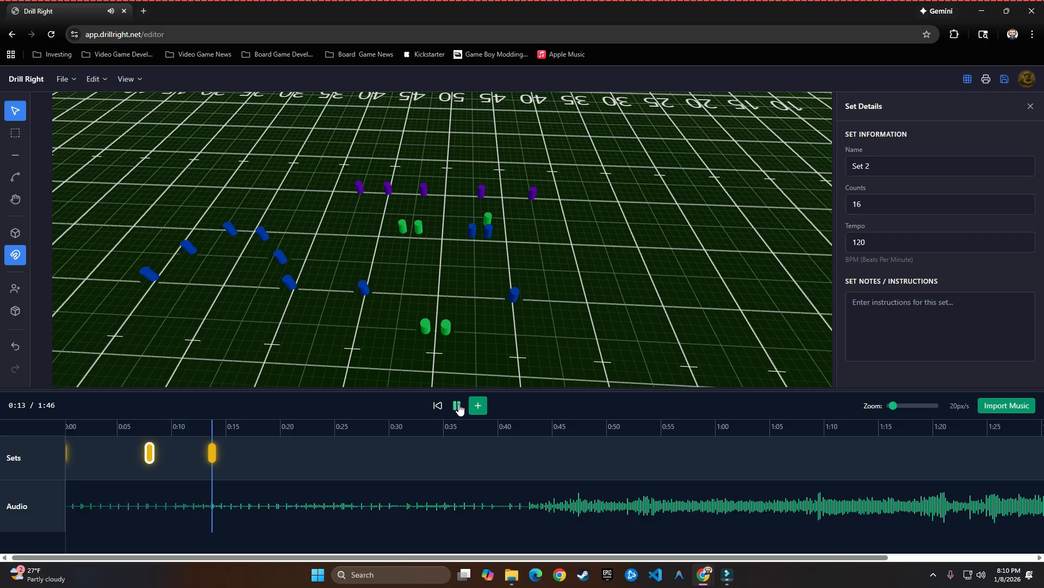
left_click(458, 408)
- Add a new set after Set 3 on the timeline
left_click(212, 452)
right_click(212, 449)
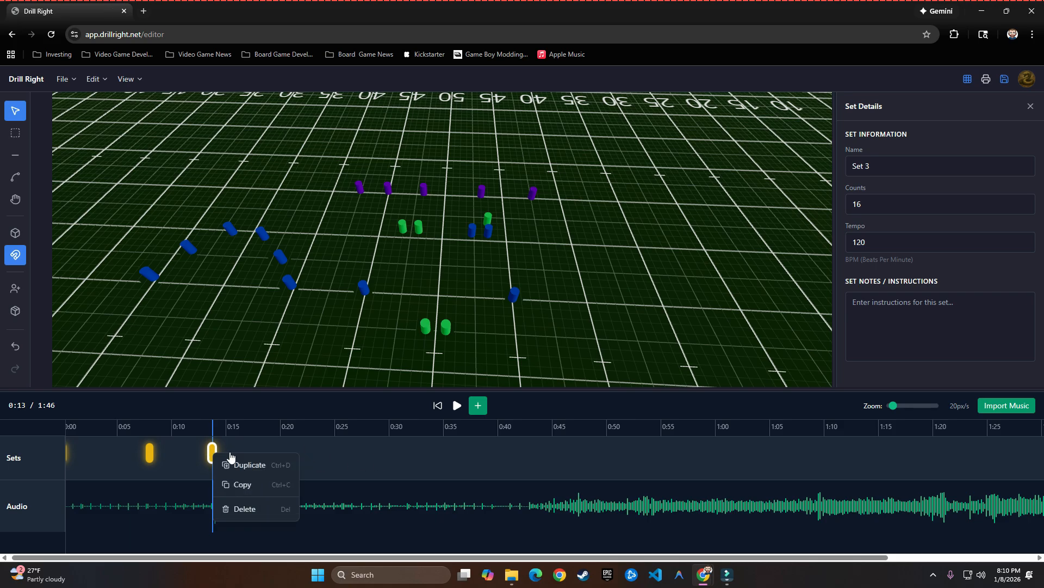
left_click(421, 454)
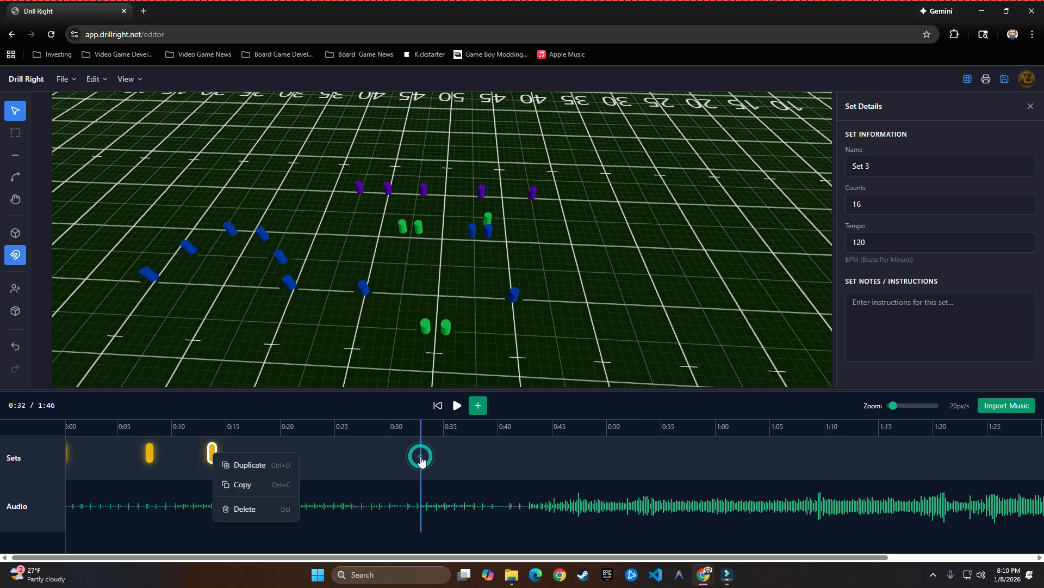
left_click(479, 405)
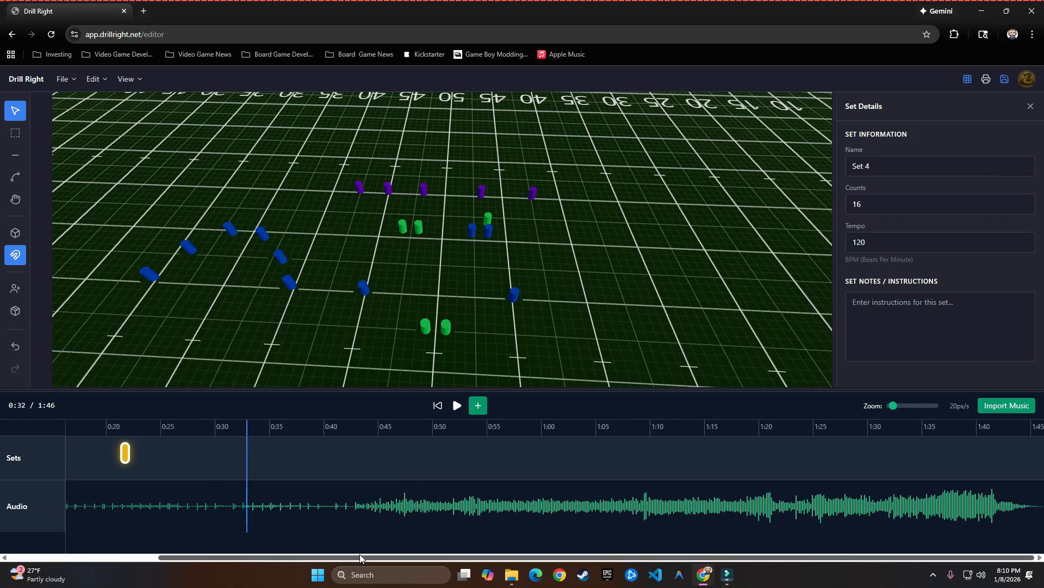
- In Set 4, move the two front green performers straight back toward the rest of the block
left_click_drag(360, 554, 234, 537)
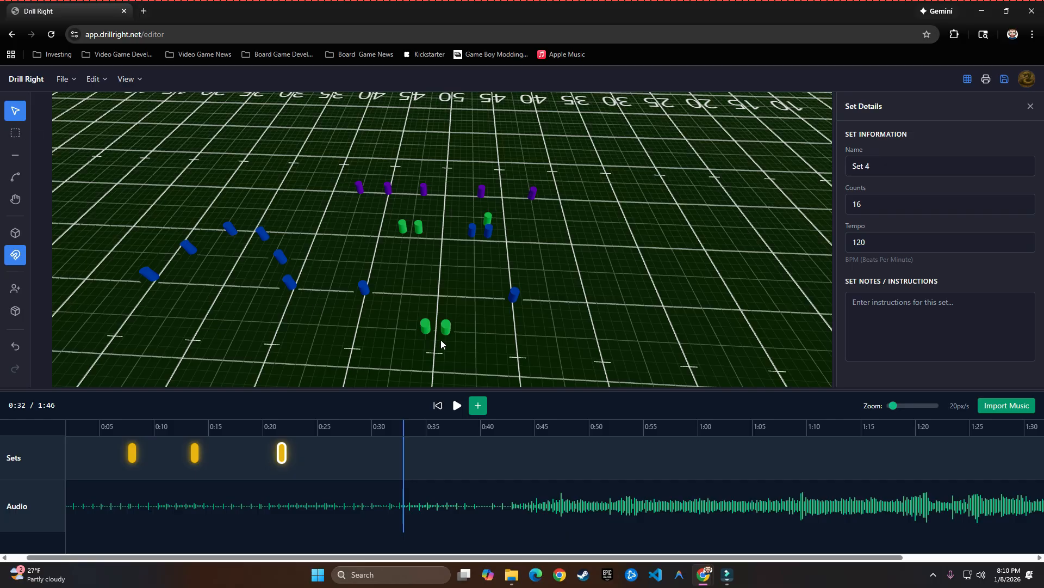
left_click(281, 452)
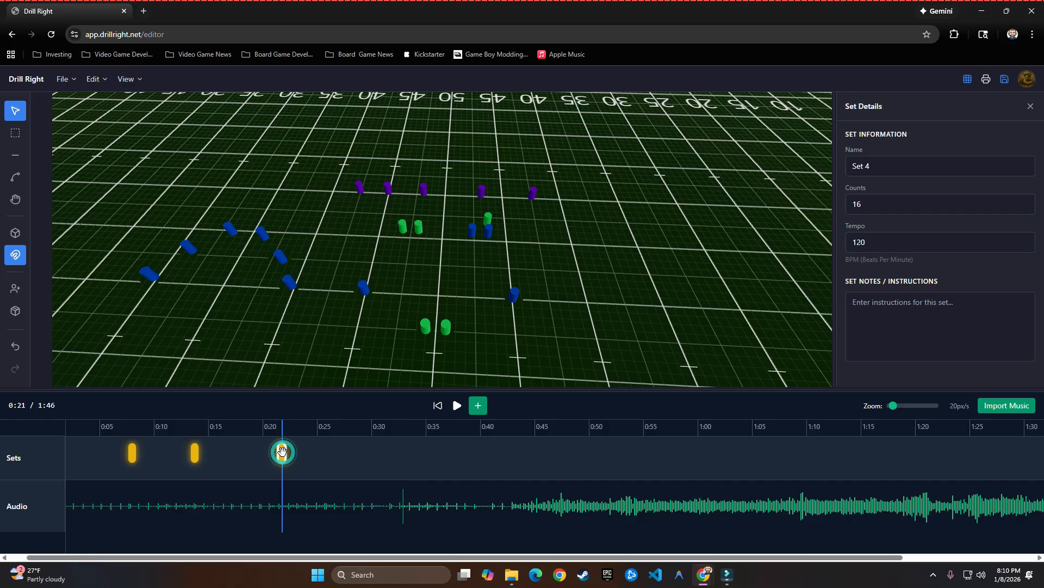
left_click(425, 329)
left_click(446, 329, "shift")
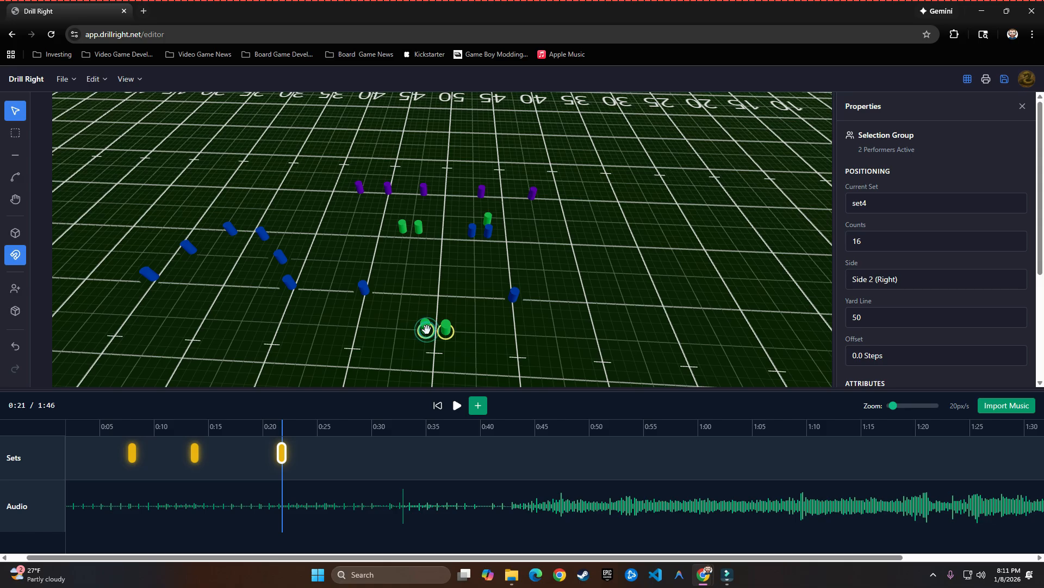
left_click_drag(426, 328, 430, 267)
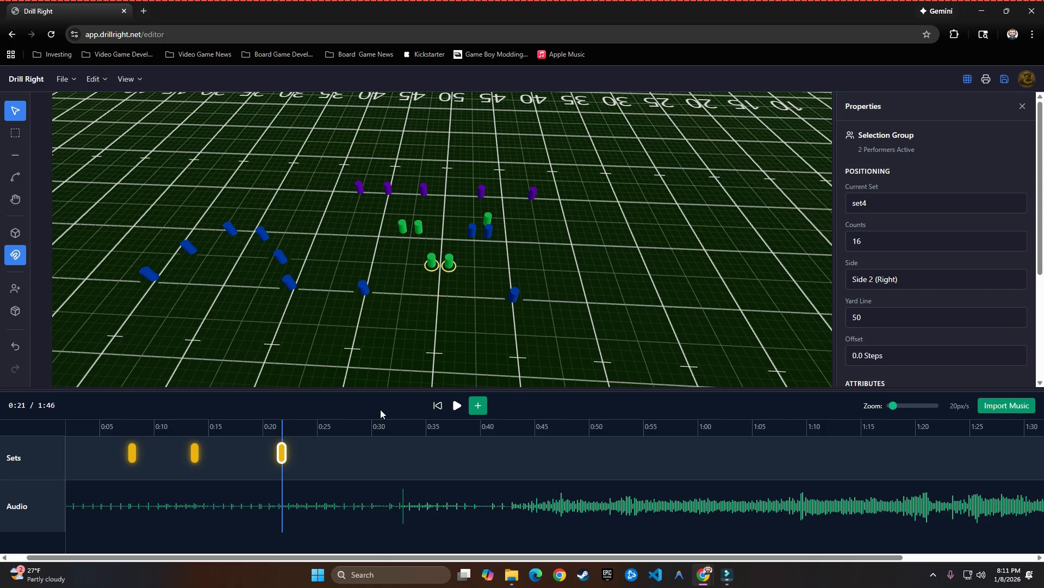
- Return to Set 3 and play the transition toward Set 4
left_click(194, 453)
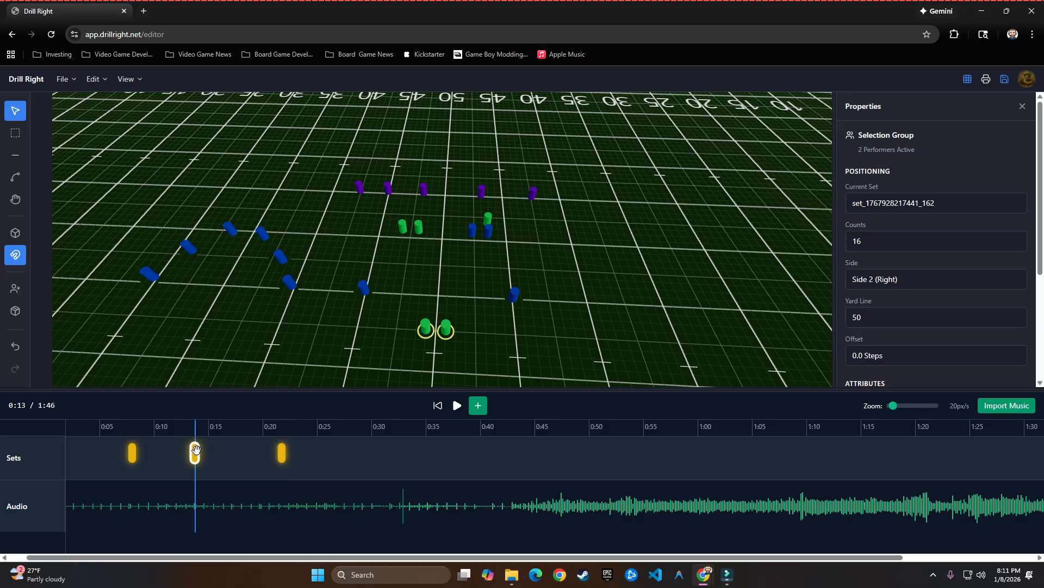
left_click(457, 405)
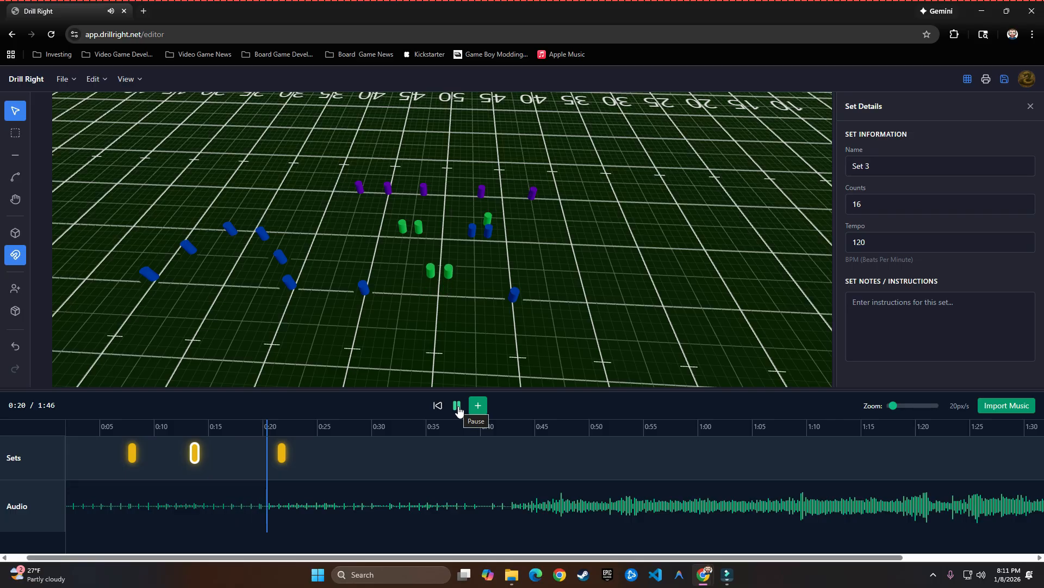
left_click(457, 407)
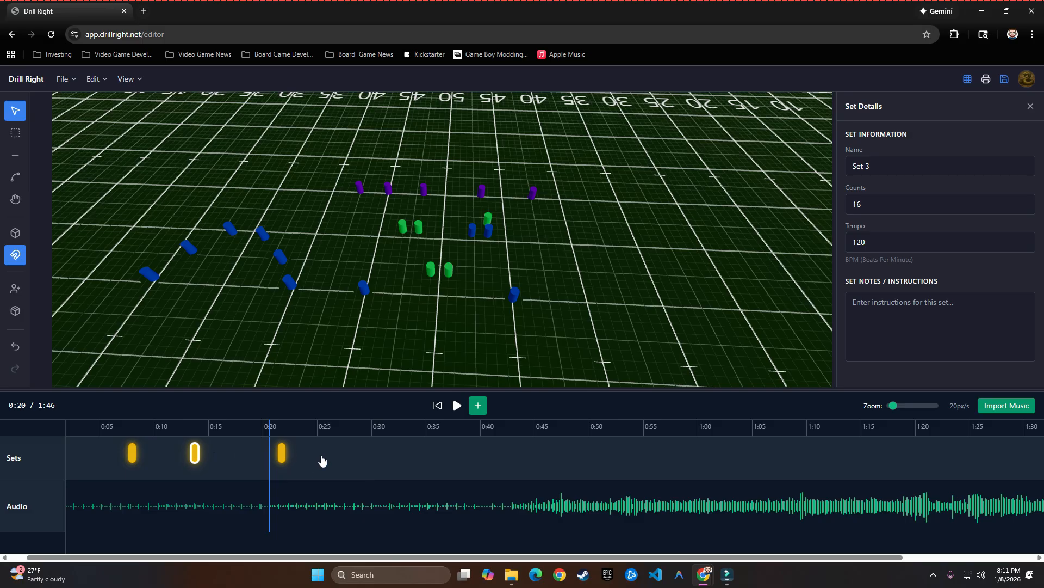
- Shift Set 4 earlier to just before 0:19, using a timeline zoom of 50px/s for fine placement
left_click_drag(280, 453, 242, 453)
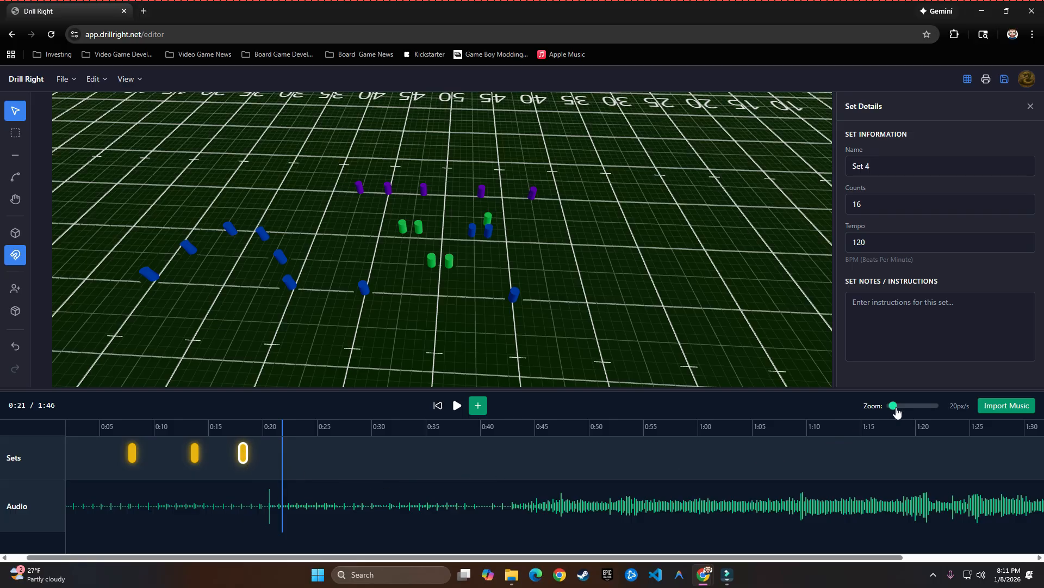
left_click_drag(895, 412, 902, 411)
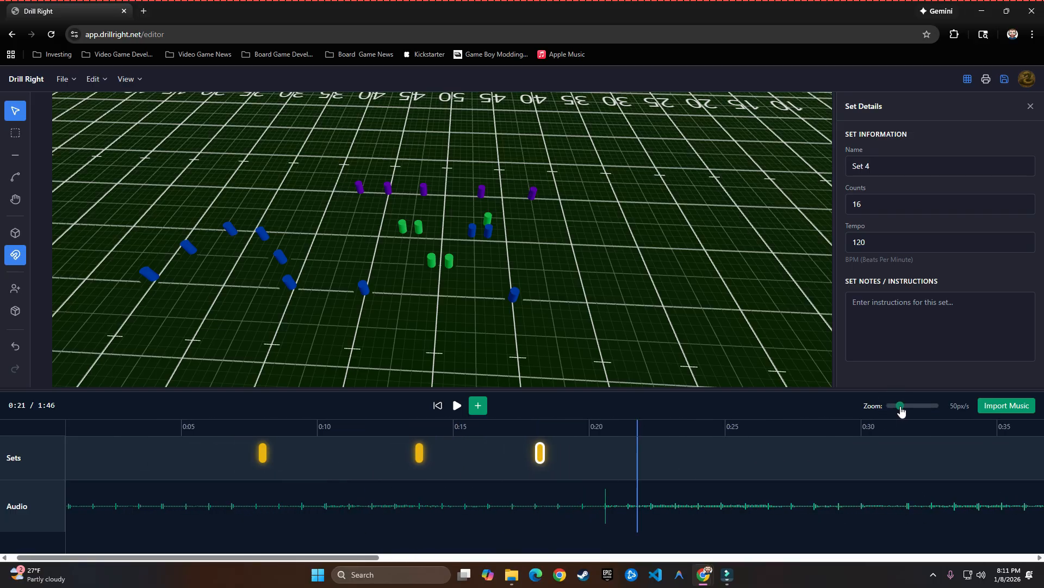
left_click(538, 455)
left_click_drag(539, 456, 557, 455)
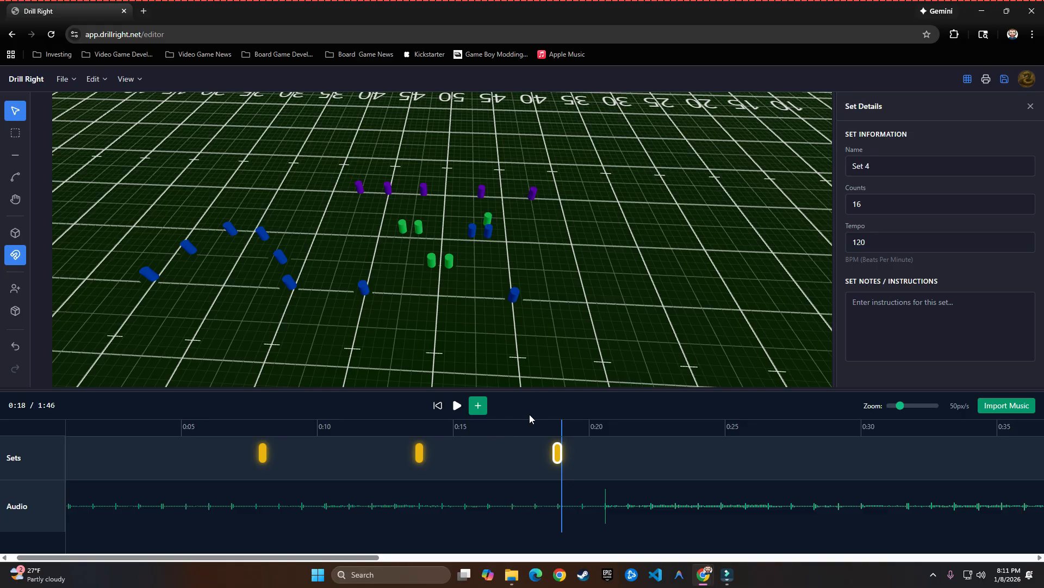
- View the music import file picker without choosing a file, and save the project
left_click(996, 408)
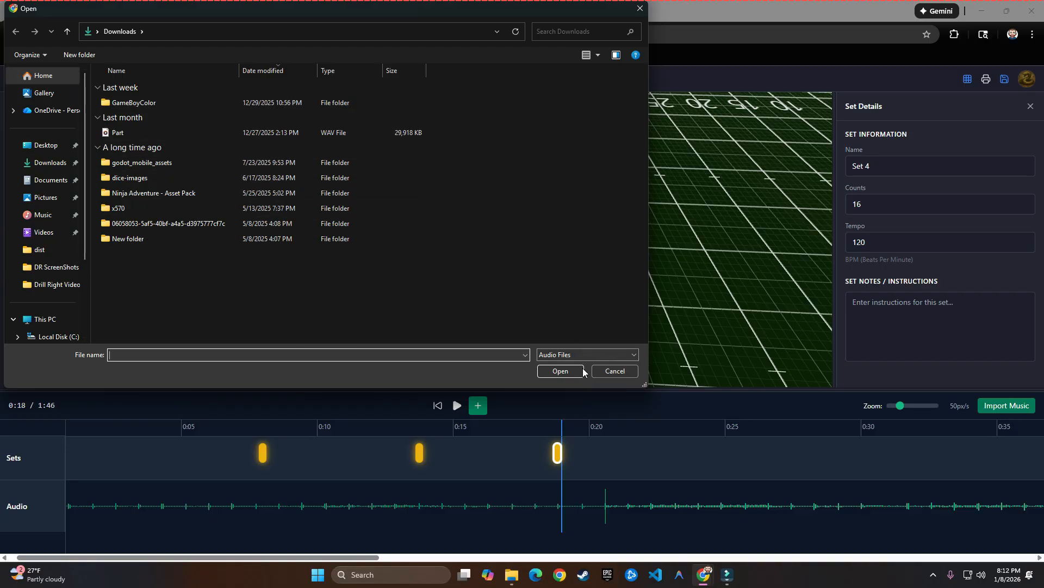
left_click(605, 370)
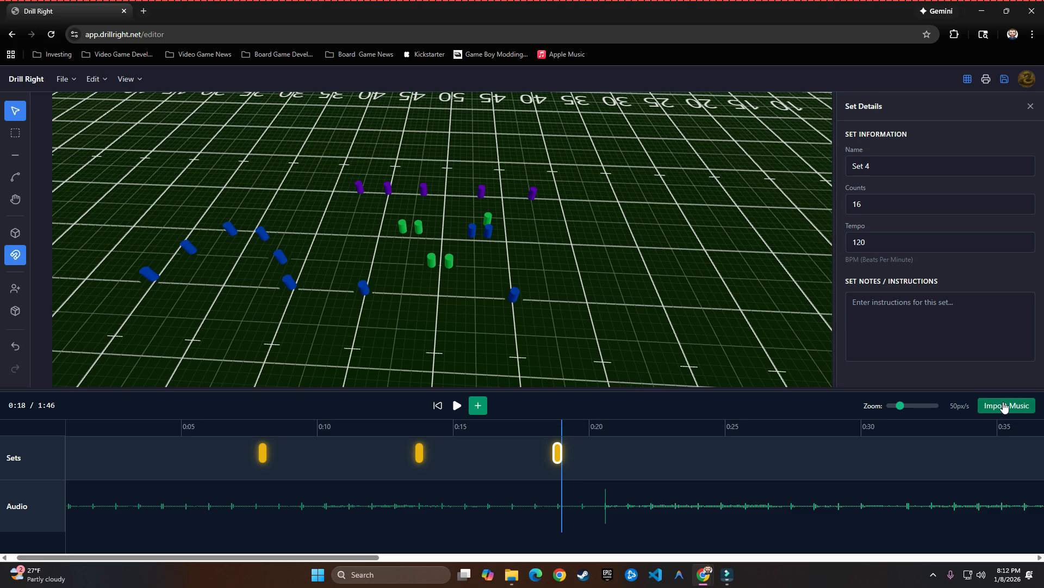
left_click(1005, 80)
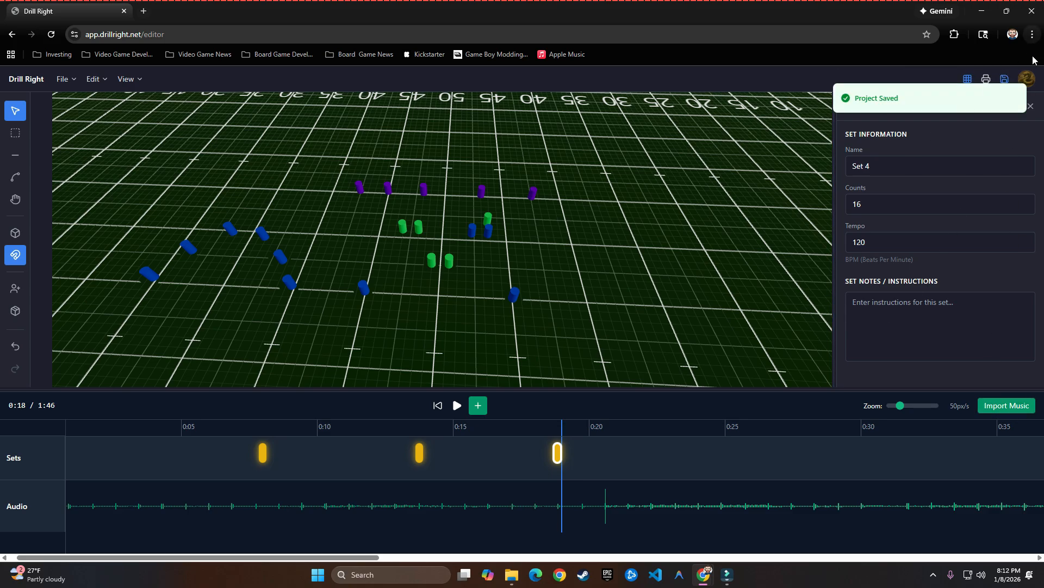
- Examine the feedback form's bug report and feature request types, text fields and screenshot upload, and cancel without sending anything
left_click(1028, 80)
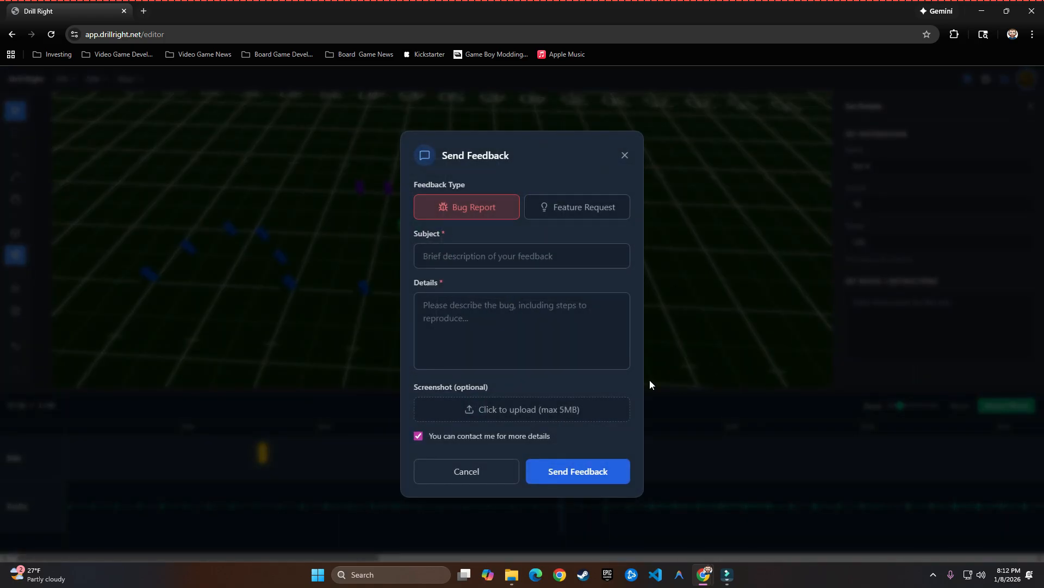
left_click(467, 205)
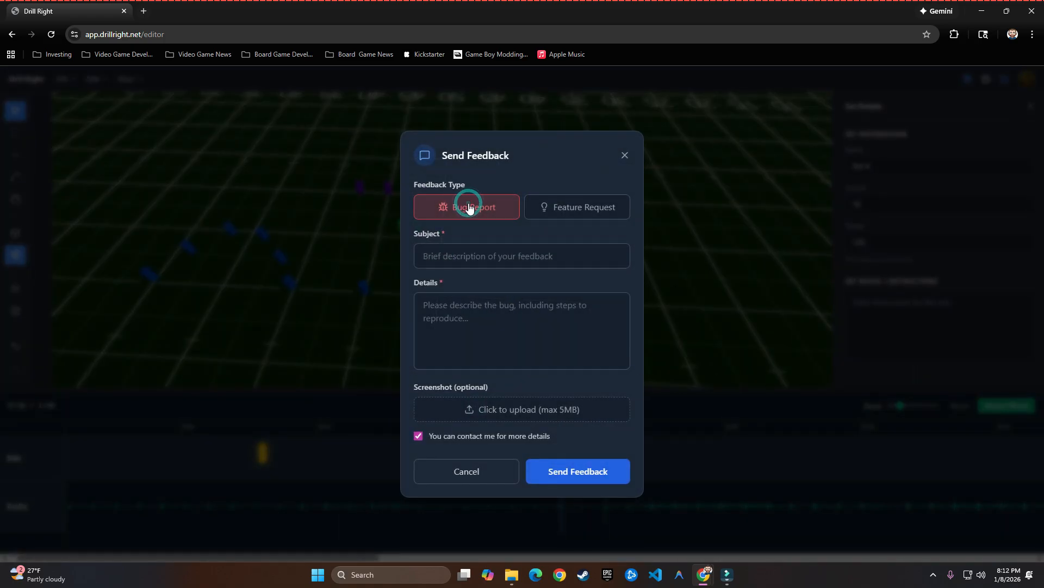
left_click(587, 212)
left_click(479, 258)
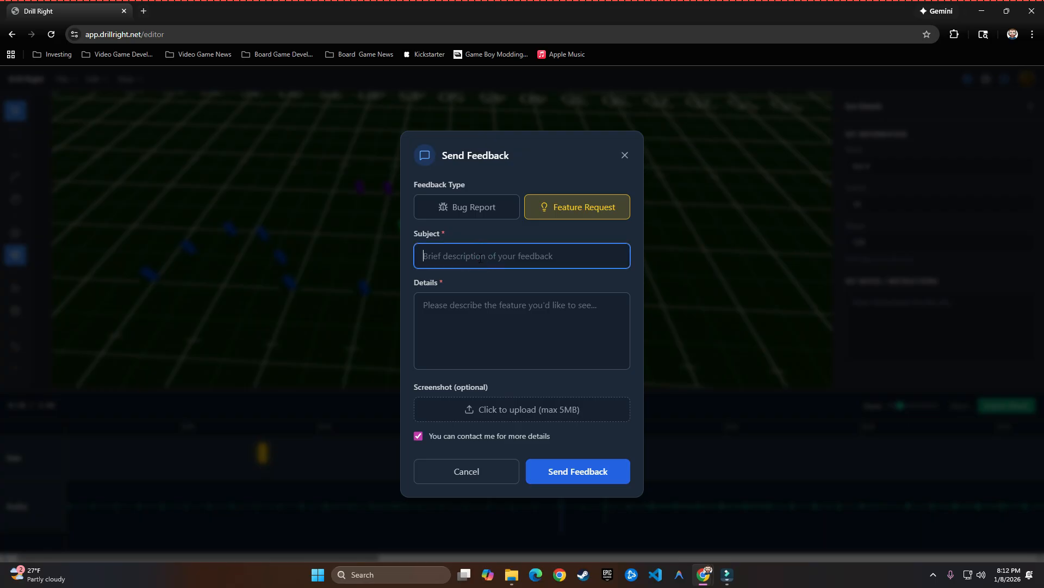
left_click(485, 302)
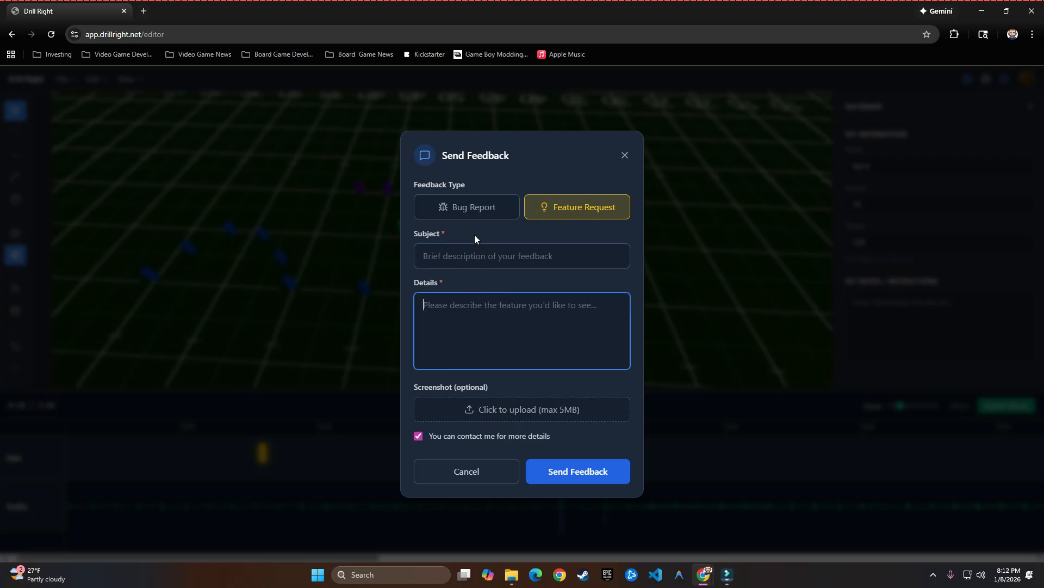
left_click(467, 205)
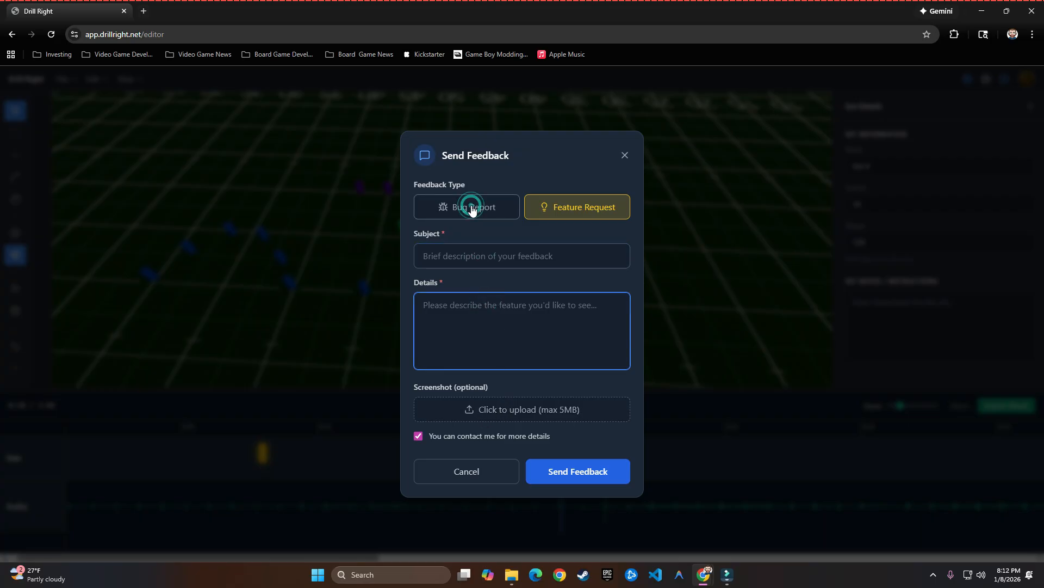
left_click(483, 412)
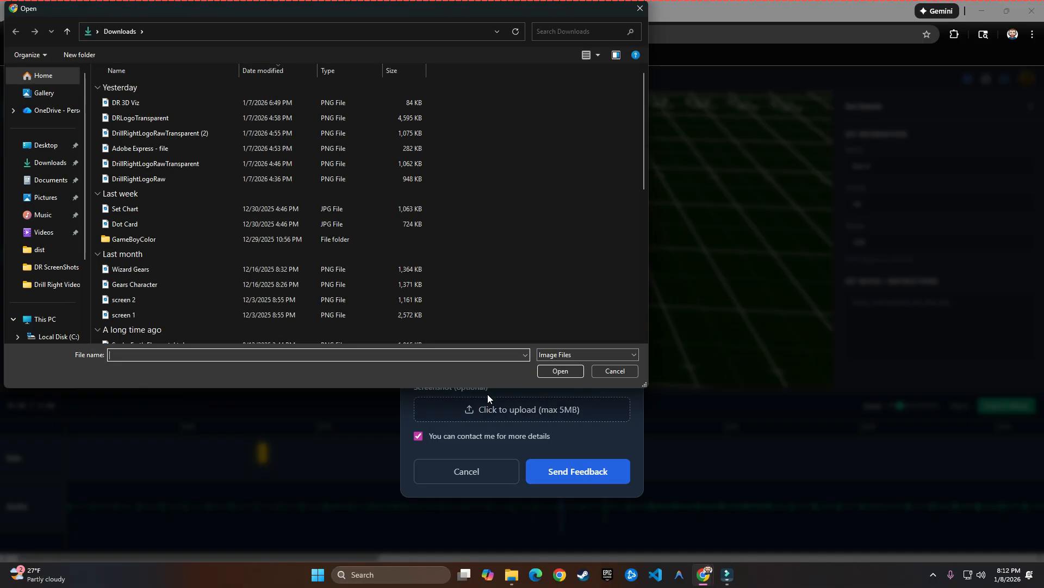
left_click(609, 371)
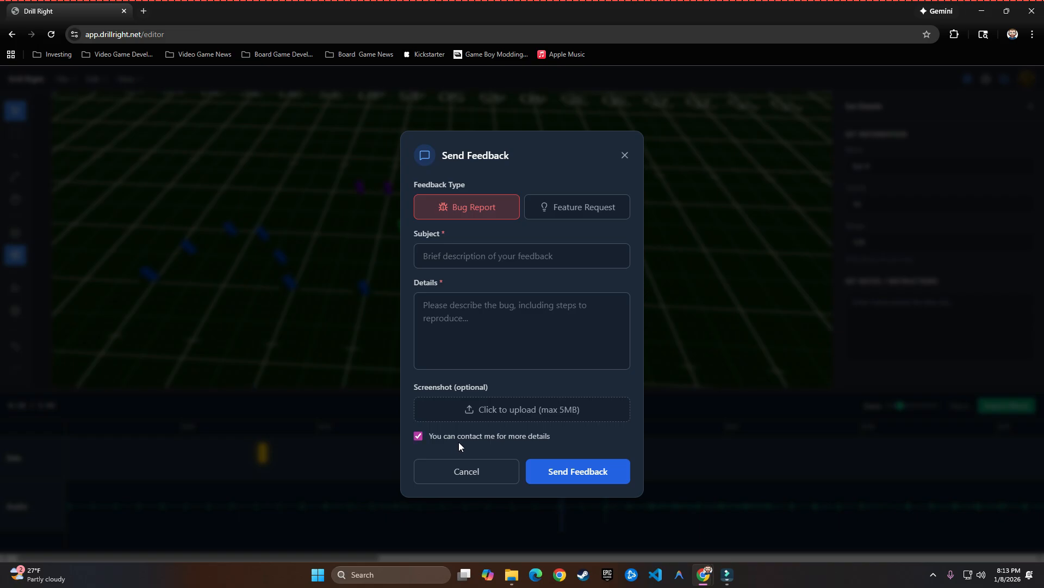
left_click(467, 471)
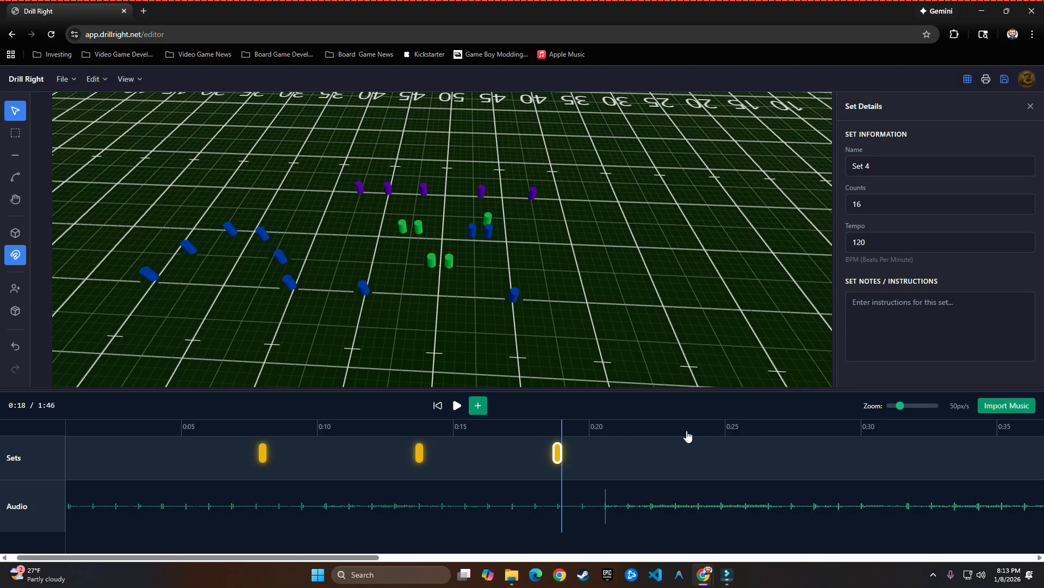
- Shrink the timeline area to enlarge the field view, and go to the My Shows dashboard
left_click_drag(905, 390, 904, 433)
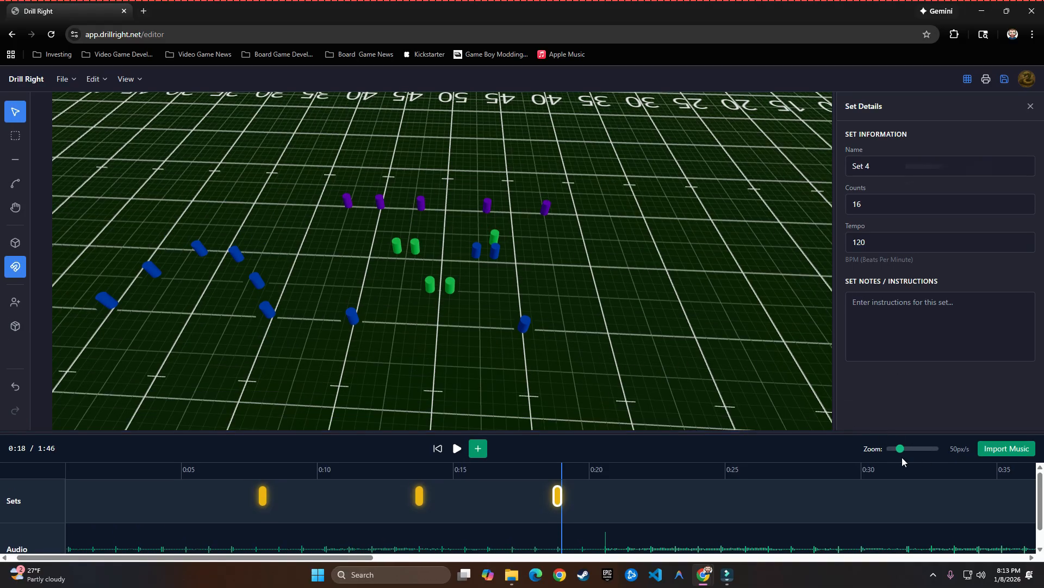
left_click(1027, 78)
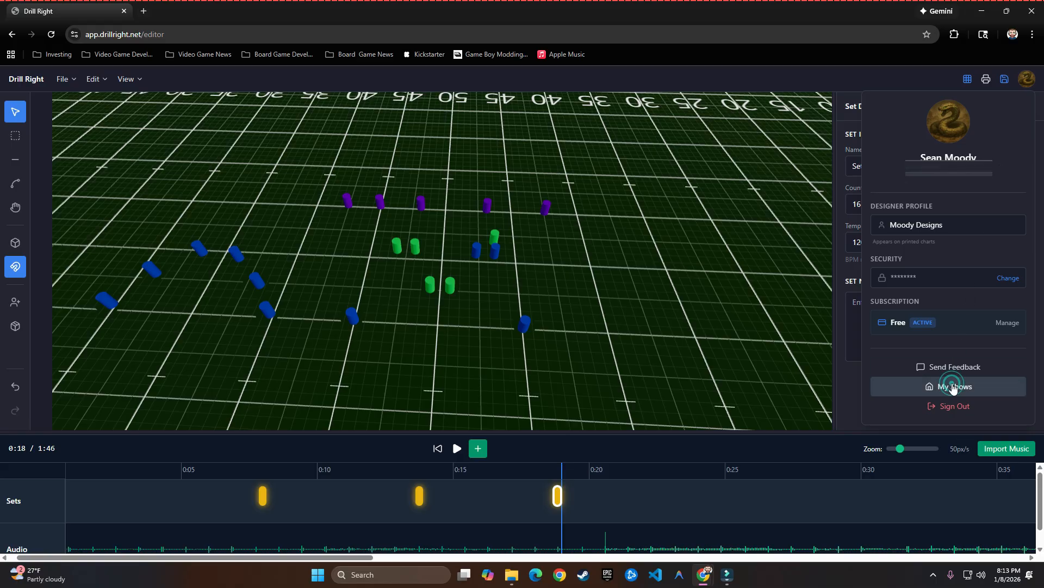
left_click(953, 386)
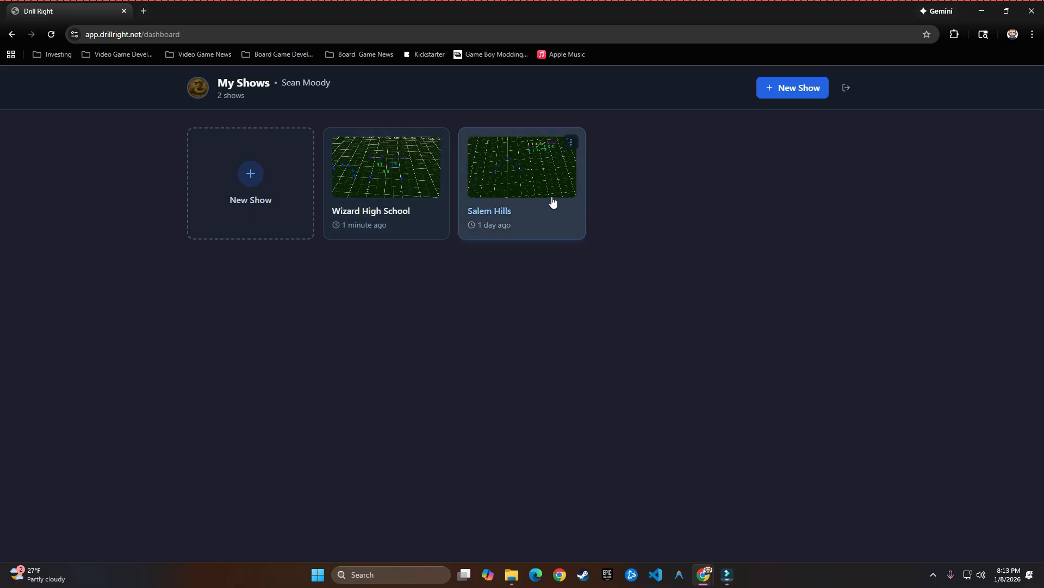
- Open the Wizard High School show and make the timeline area taller so the audio track fits
left_click(405, 188)
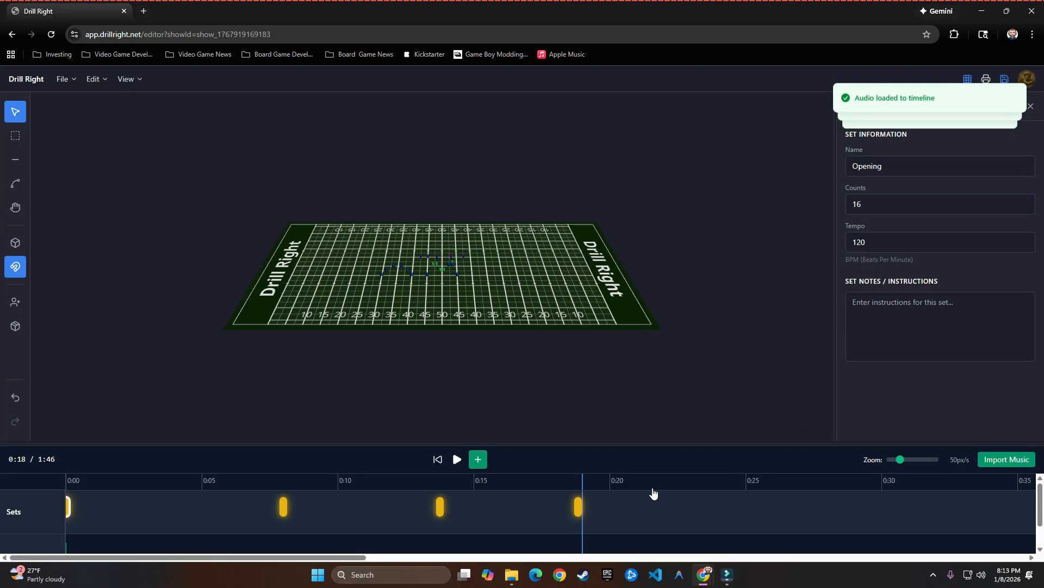
left_click_drag(663, 443, 660, 422)
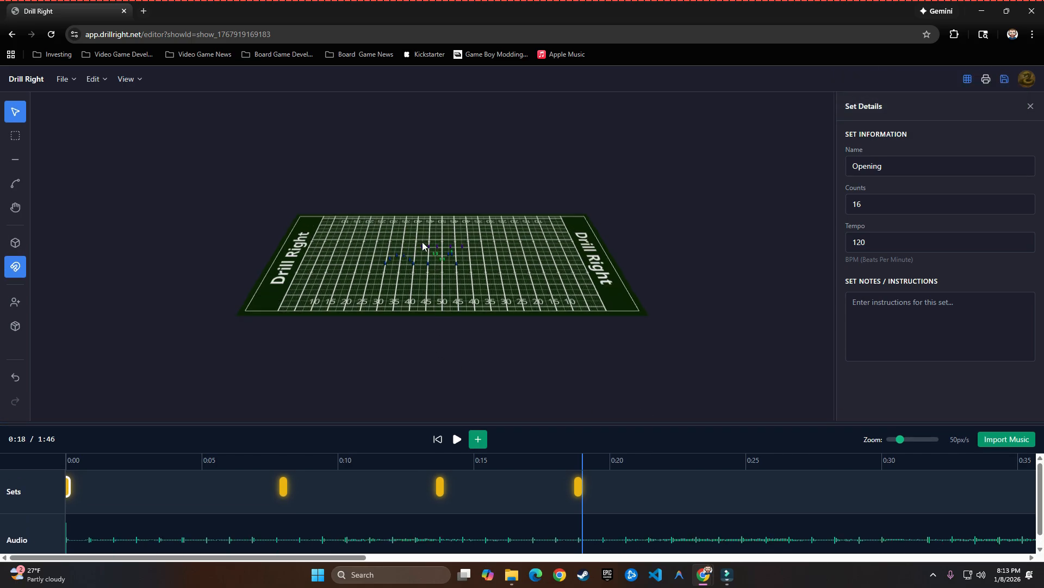
scroll(435, 266, "up", 5)
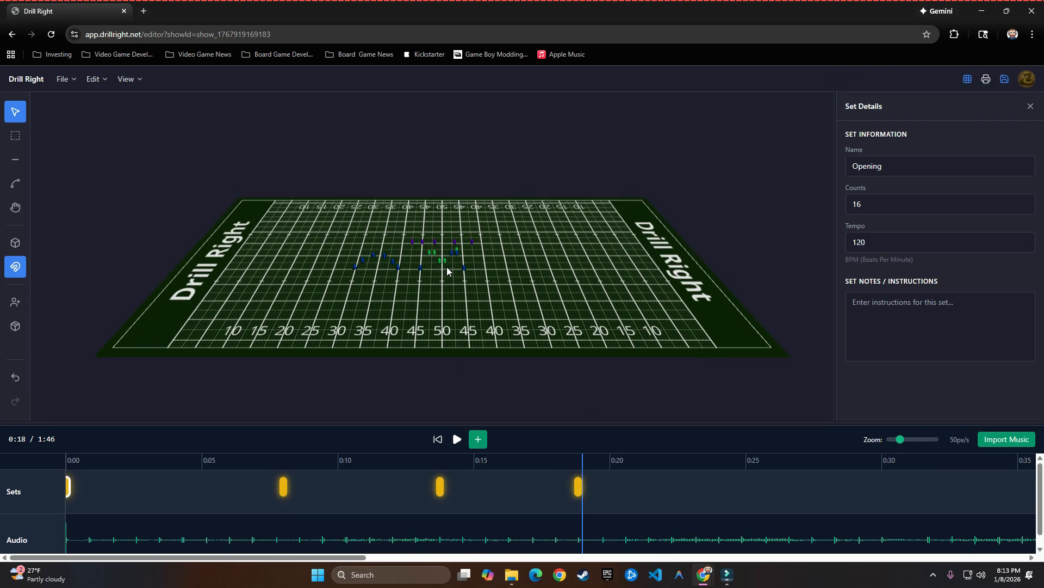